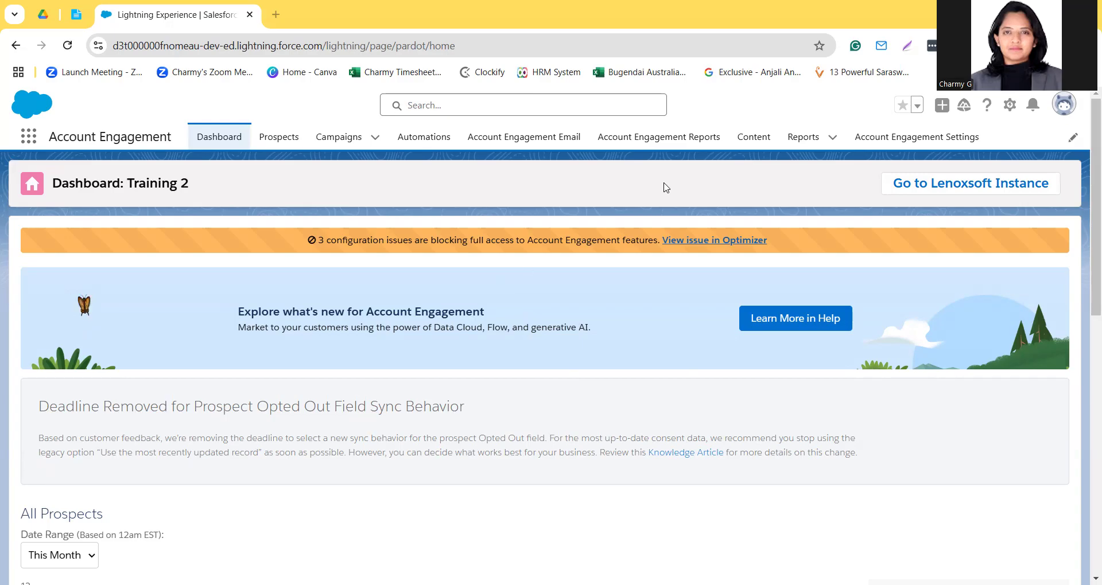
# Step: Open the Dynamic Content Demo record from the dynamic content list
pyautogui.click(751, 142)
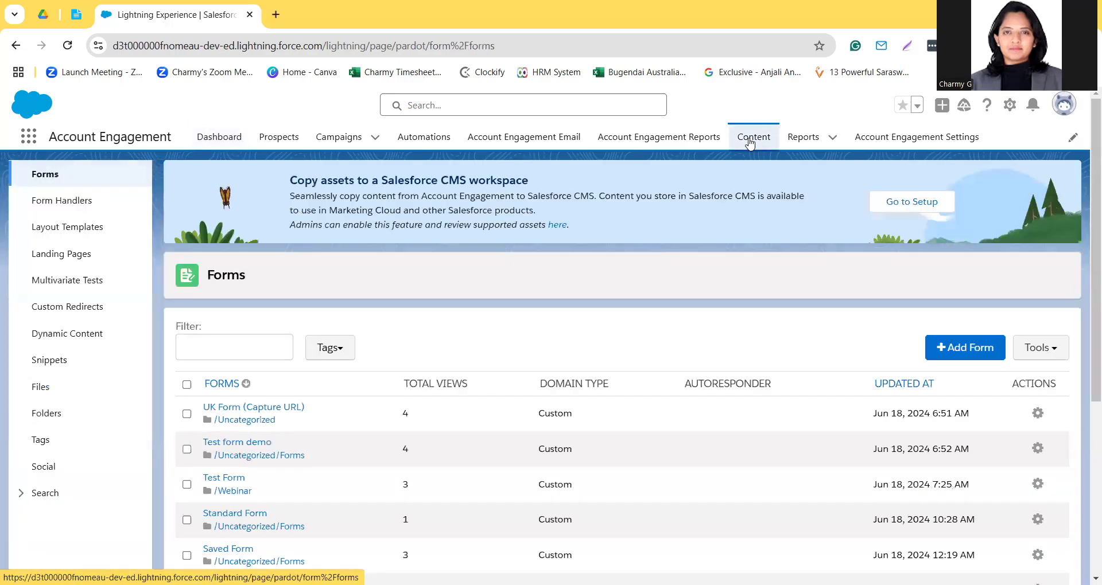
pyautogui.click(93, 338)
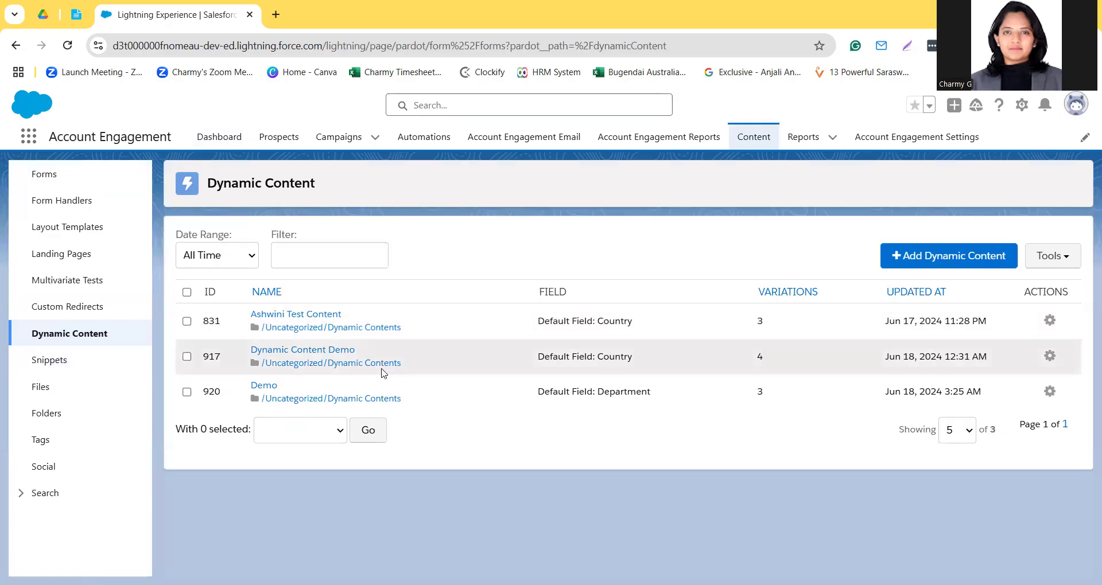
pyautogui.click(285, 350)
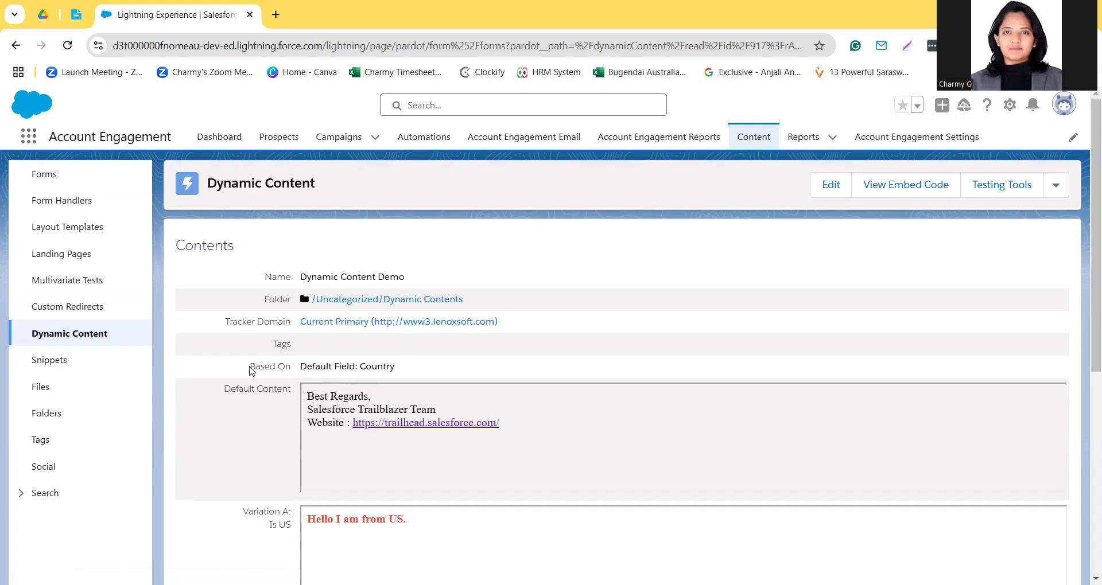
# Step: Examine the record's Based On field, default content and the variations for US, UAE and India
pyautogui.moveTo(247, 370); pyautogui.dragTo(411, 371)
pyautogui.scroll(-2, 411, 371)
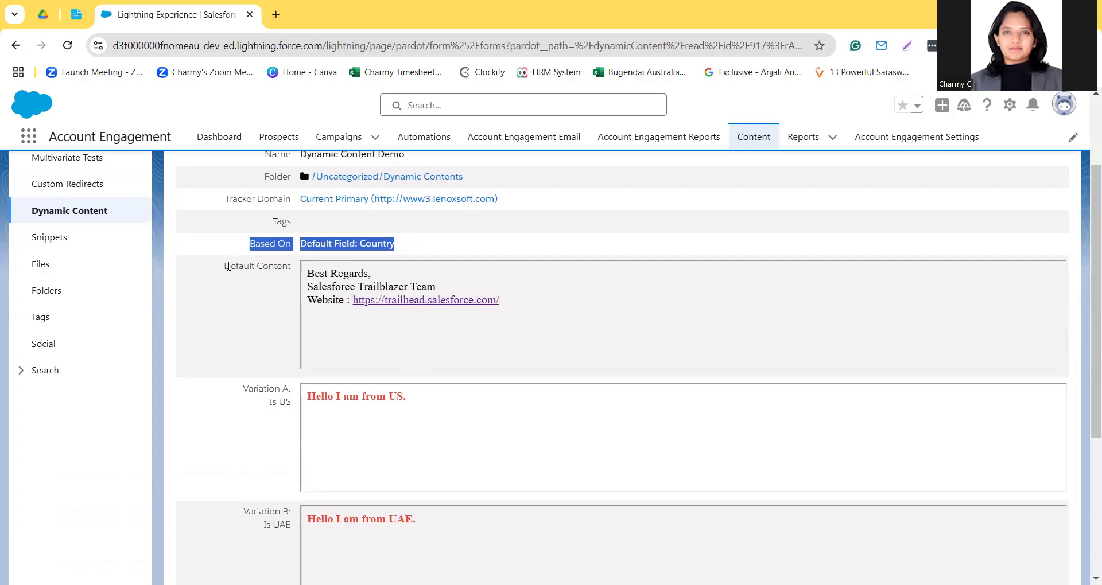
pyautogui.click(309, 275)
pyautogui.moveTo(308, 275); pyautogui.dragTo(528, 310)
pyautogui.scroll(-2, 529, 310)
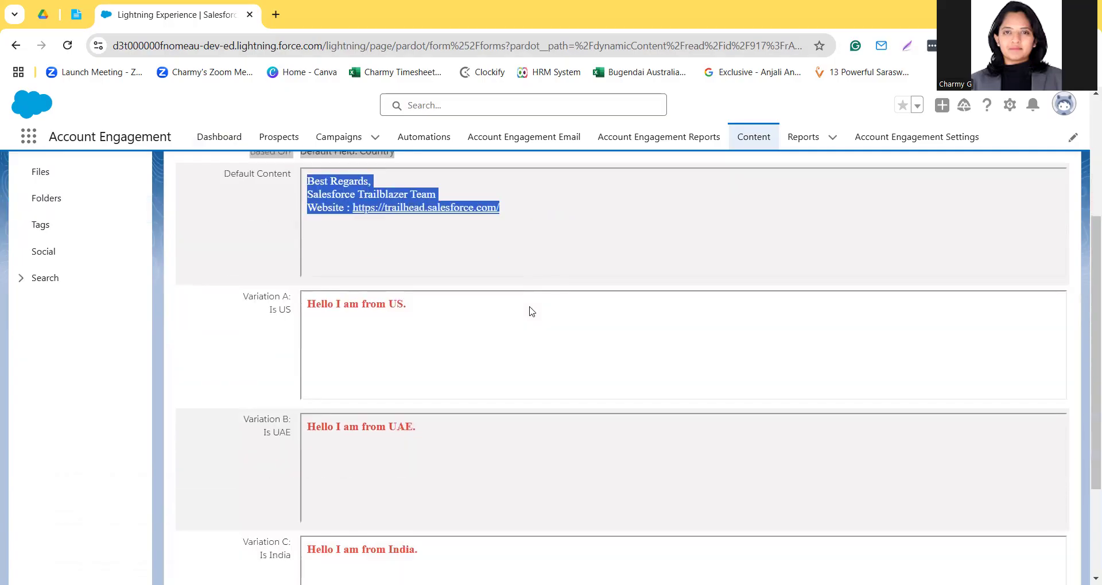
pyautogui.moveTo(247, 296); pyautogui.dragTo(290, 311)
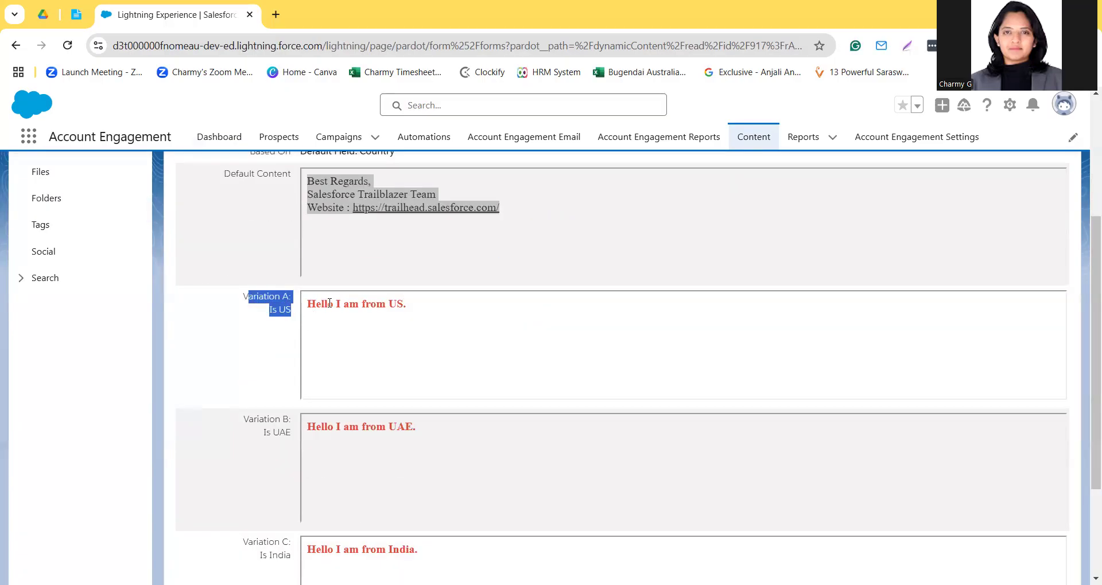
pyautogui.scroll(-1, 402, 315)
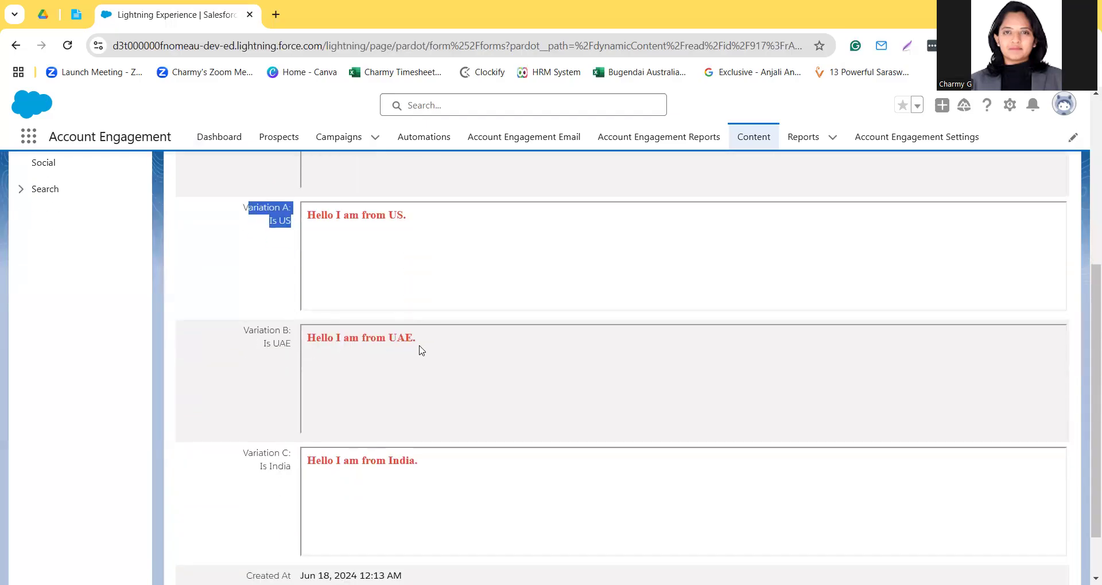
pyautogui.scroll(-1, 328, 363)
pyautogui.scroll(5, 482, 432)
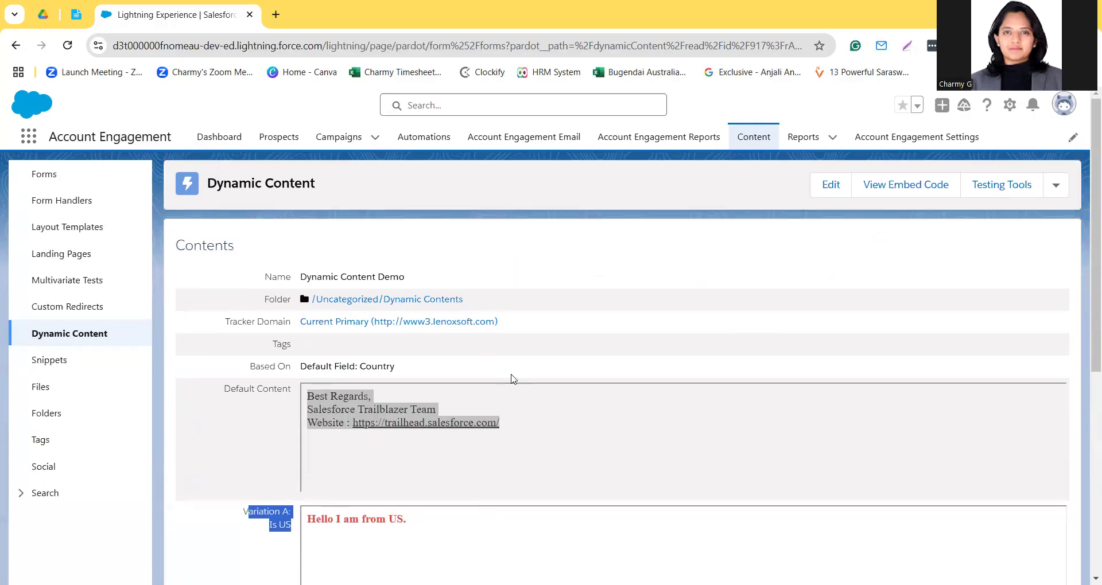
# Step: Open the published Follow-up Email Template, look over its message and start editing the template
pyautogui.click(526, 146)
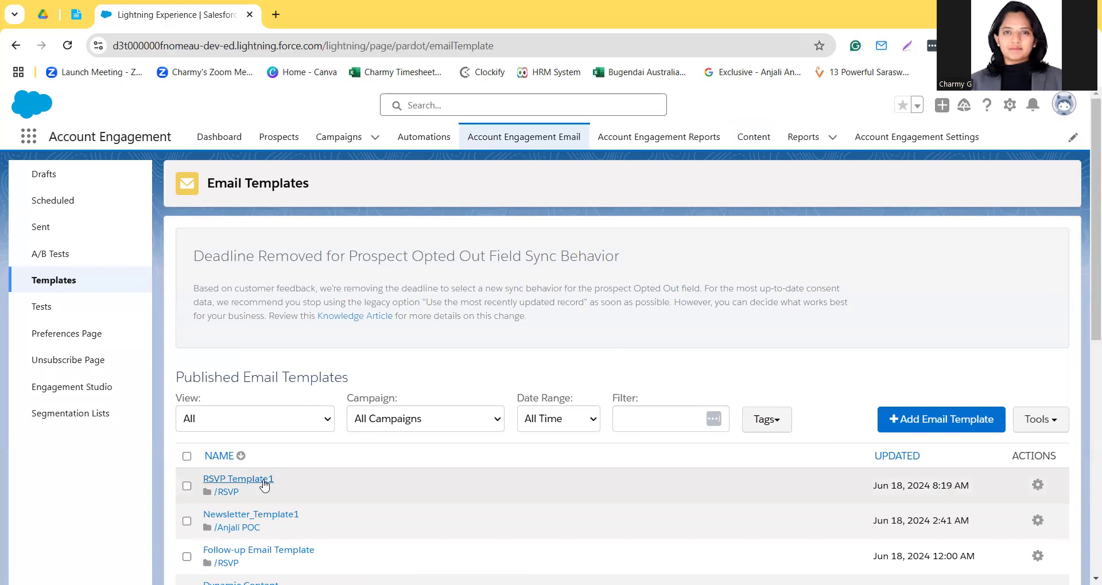
pyautogui.click(267, 552)
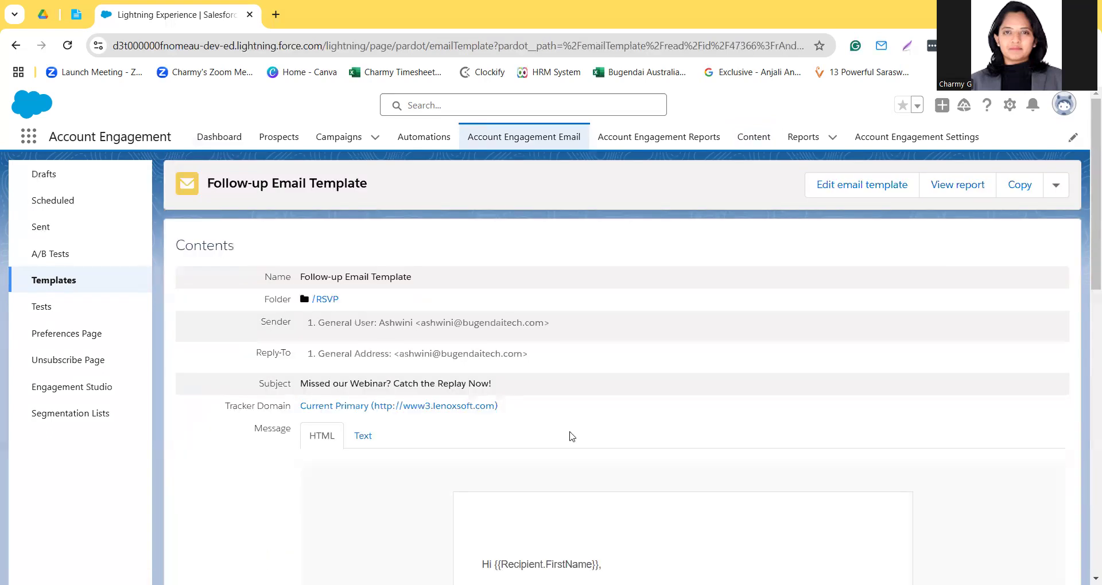
pyautogui.scroll(-3, 571, 436)
pyautogui.scroll(-4, 571, 436)
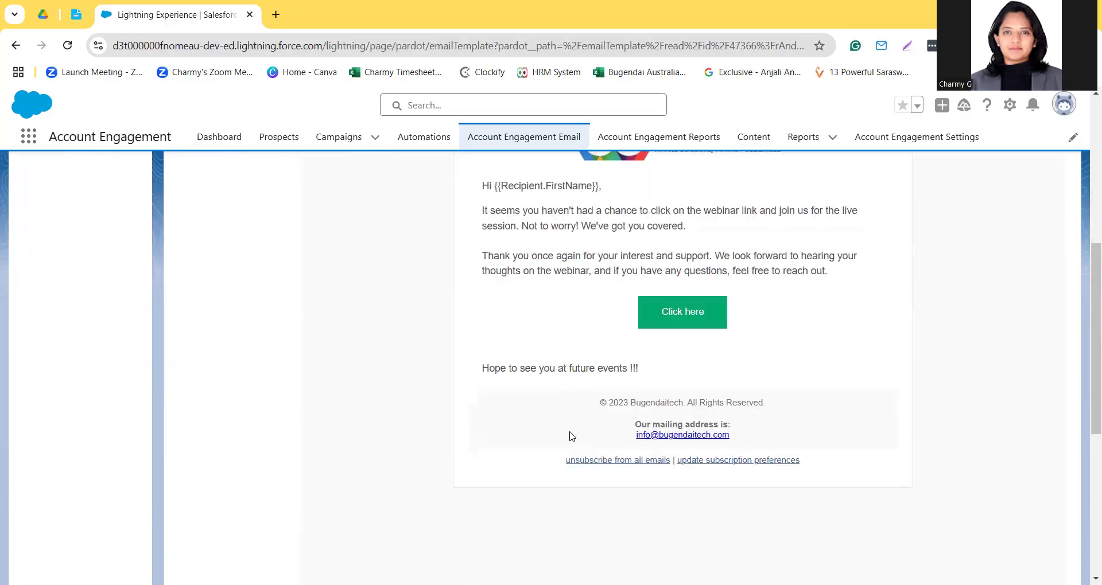
pyautogui.scroll(8, 572, 436)
pyautogui.click(836, 191)
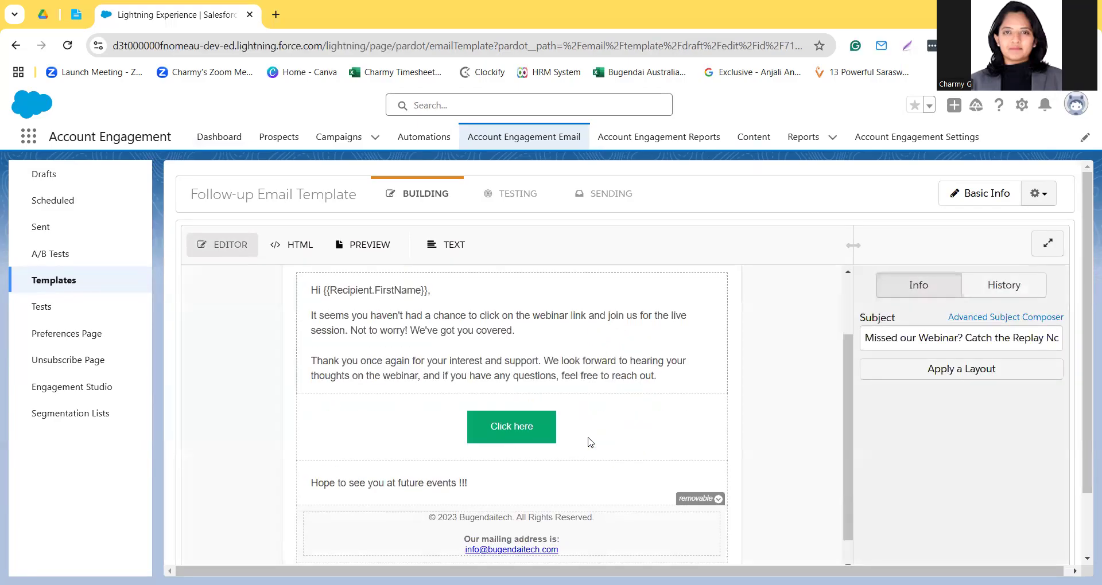
# Step: Add a new line after "Hope to see you at future events !!!" in the email's closing text block
pyautogui.click(568, 480)
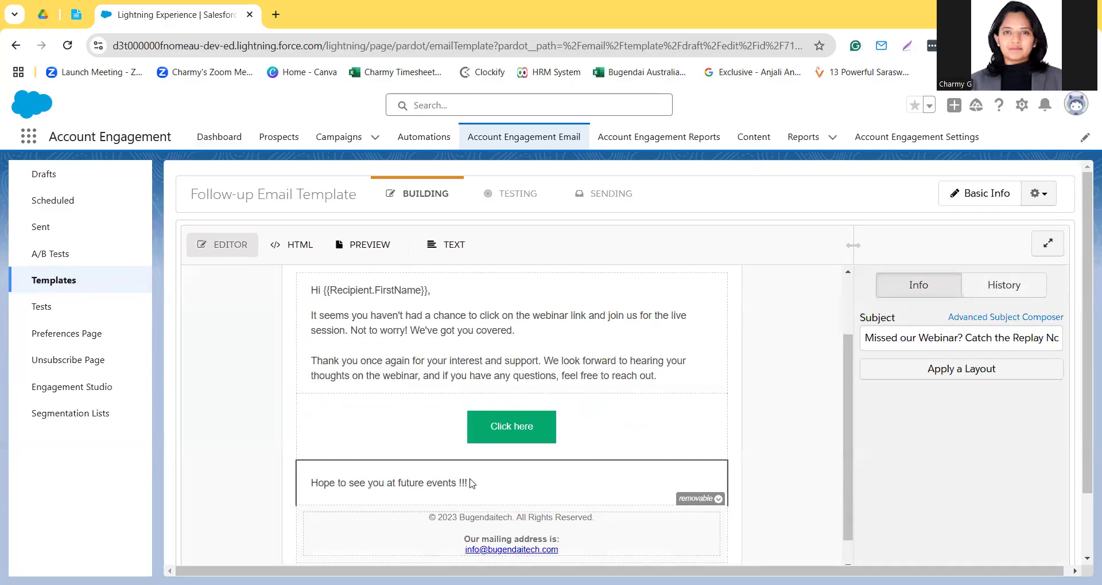
pyautogui.click(1029, 396)
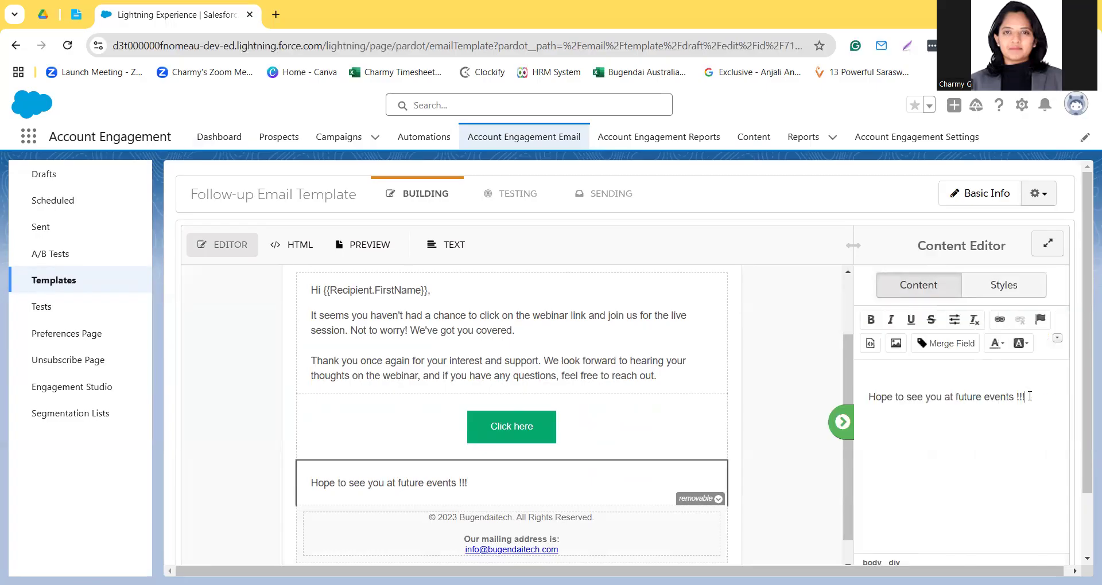
pyautogui.press('Return')
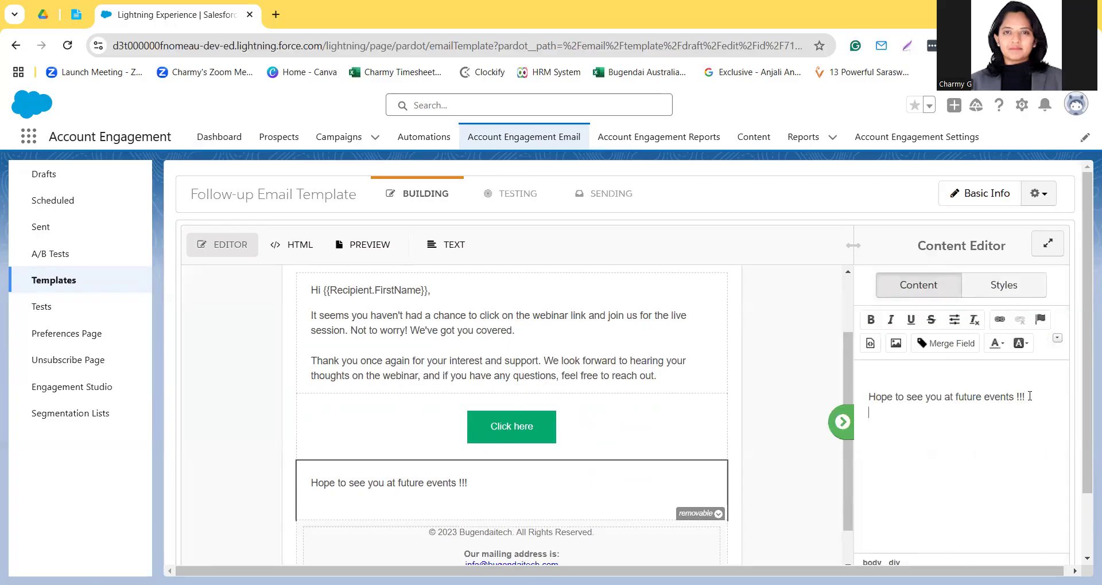
# Step: Insert the Dynamic Content Demo dynamic content on the new line of the closing text block
pyautogui.click(1058, 340)
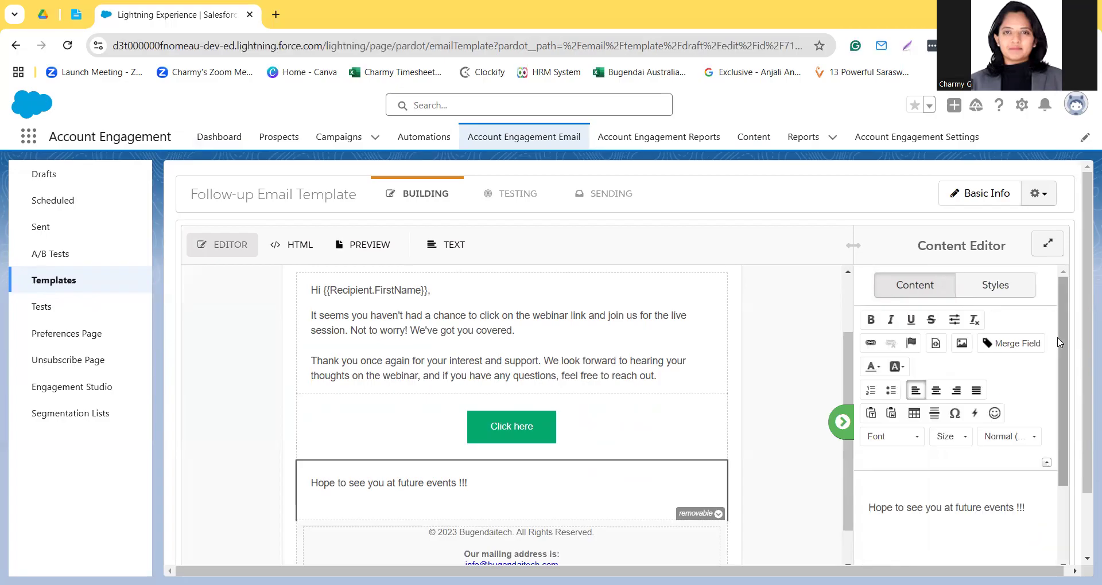
pyautogui.click(976, 418)
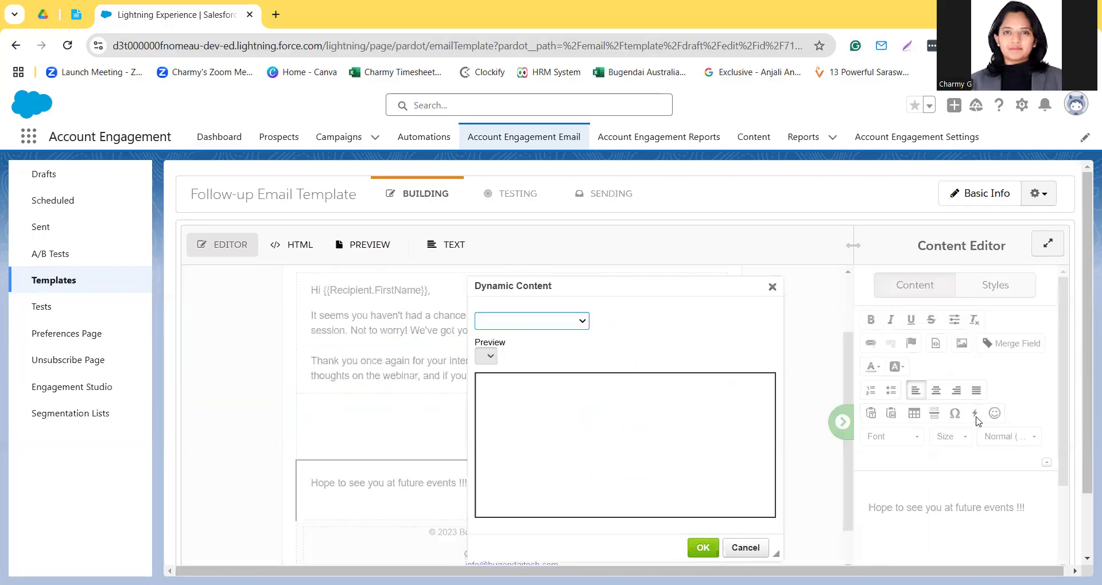
pyautogui.click(519, 321)
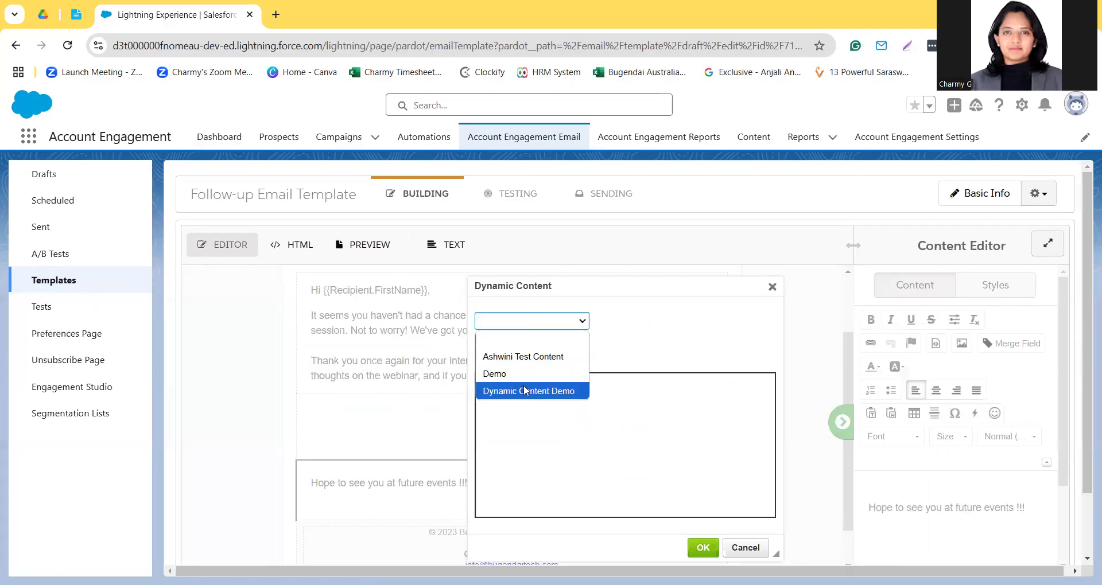
pyautogui.click(523, 391)
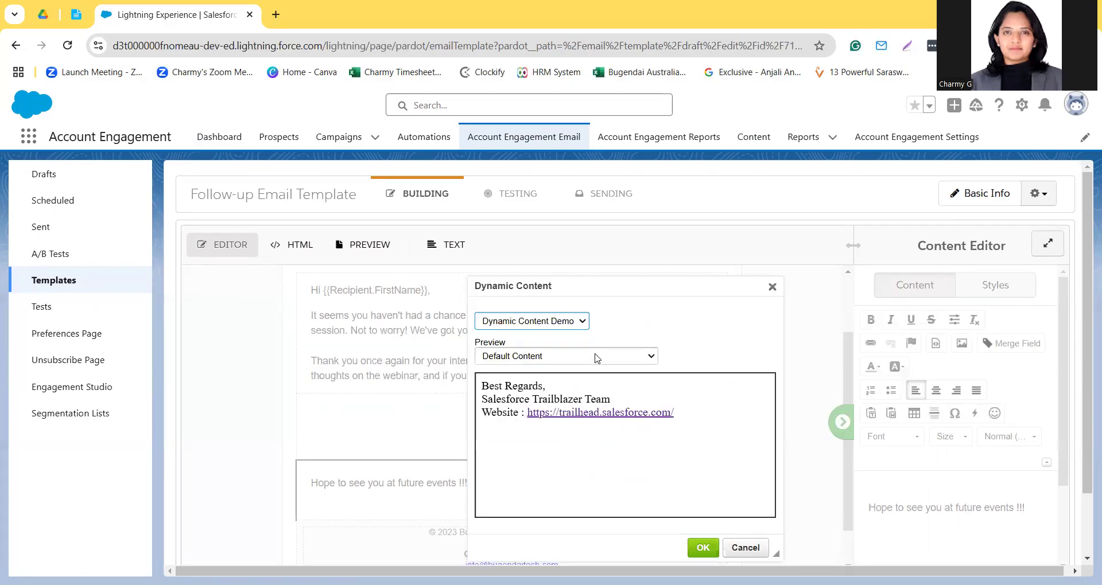
pyautogui.click(515, 359)
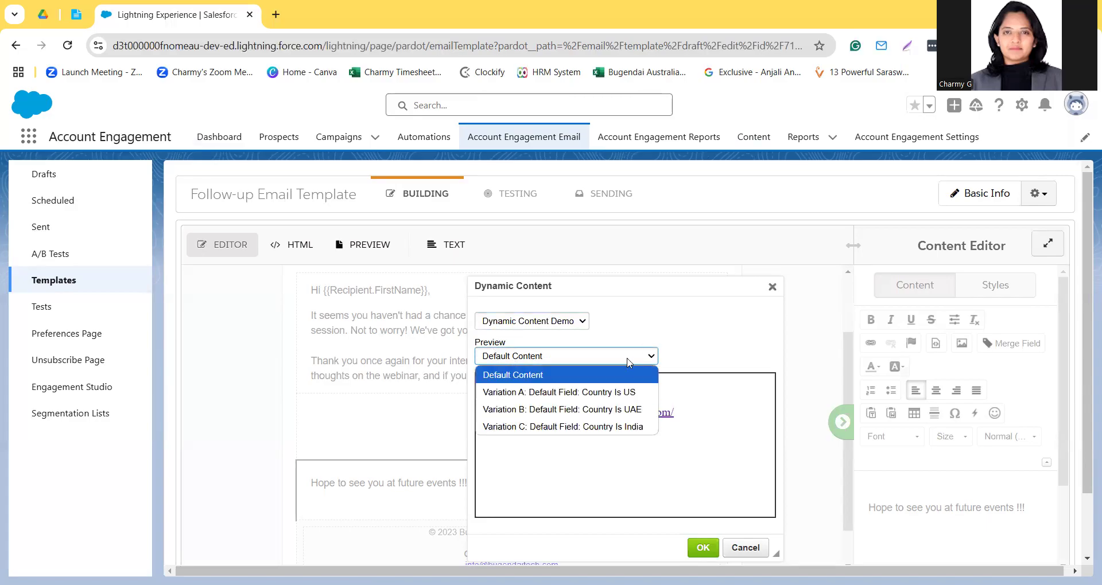
pyautogui.click(705, 548)
pyautogui.click(705, 548)
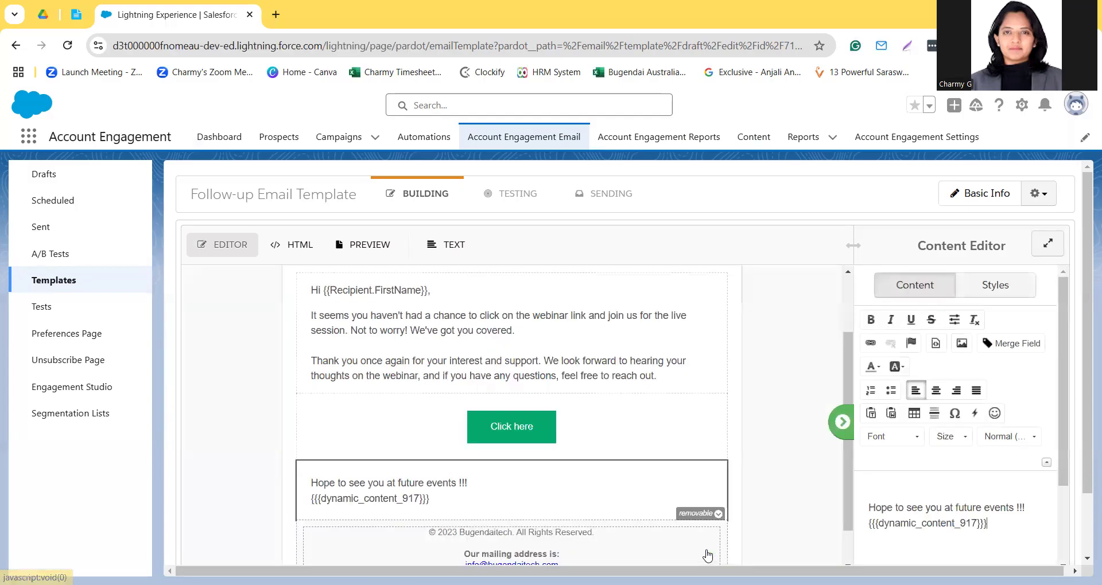
# Step: Preview the email as the first listed prospect and check the dynamic content below the closing line
pyautogui.scroll(-1, 691, 459)
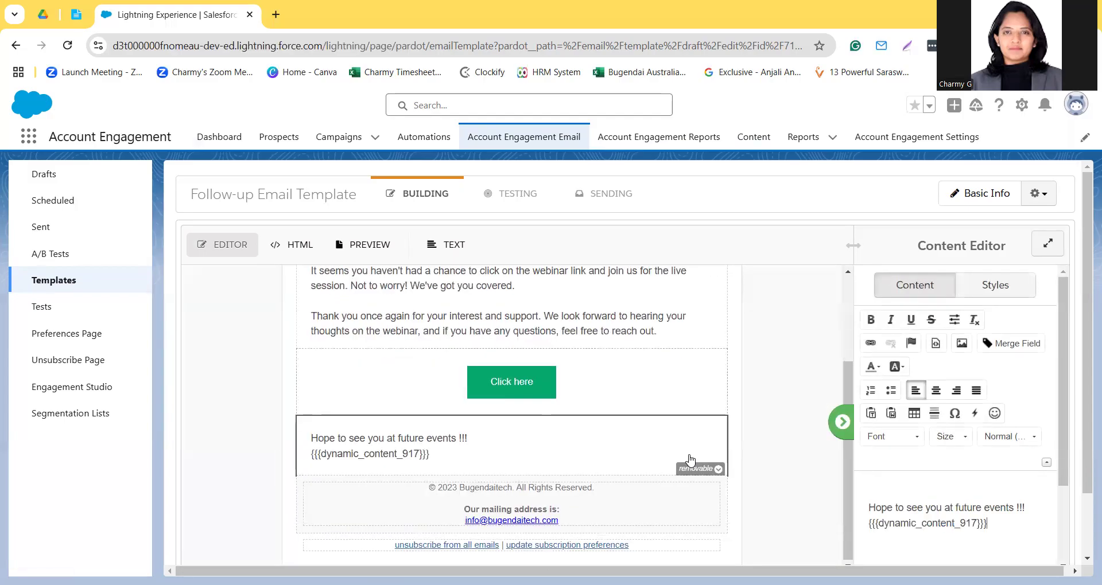
pyautogui.scroll(3, 691, 460)
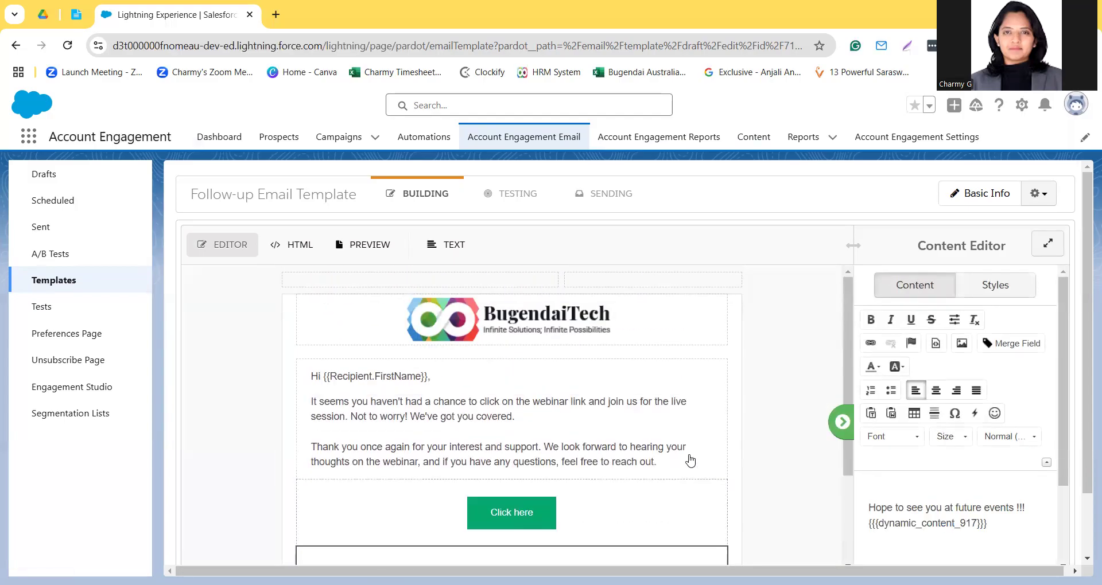
pyautogui.click(370, 245)
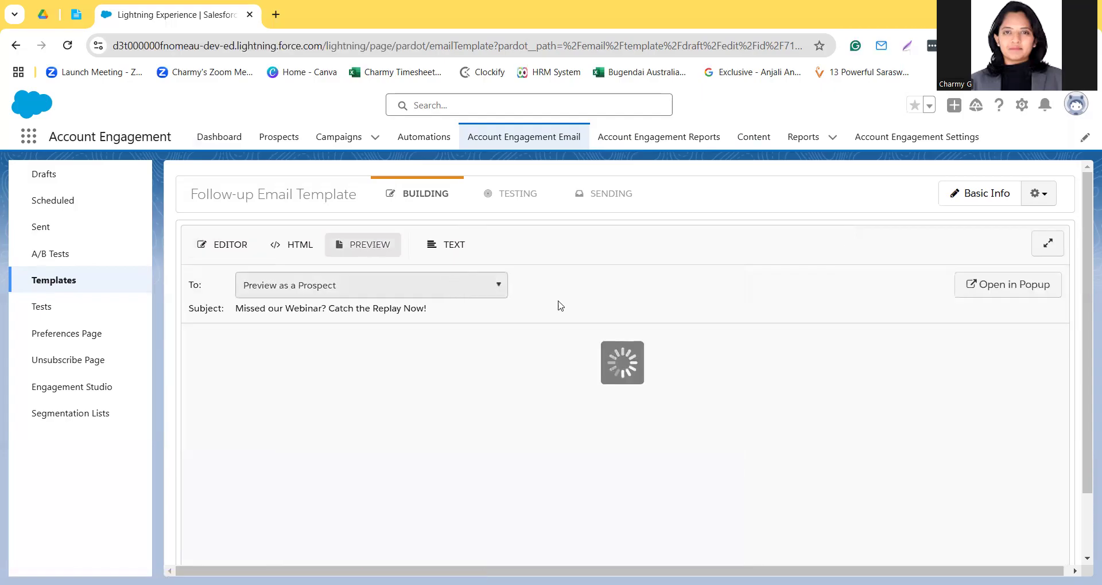
pyautogui.scroll(-2, 548, 431)
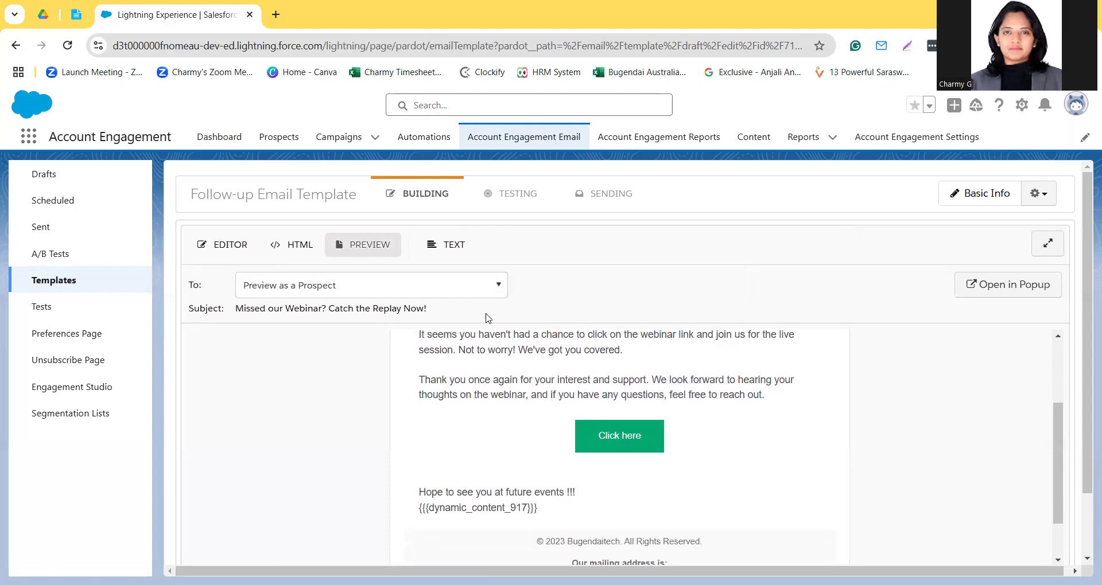
pyautogui.click(492, 284)
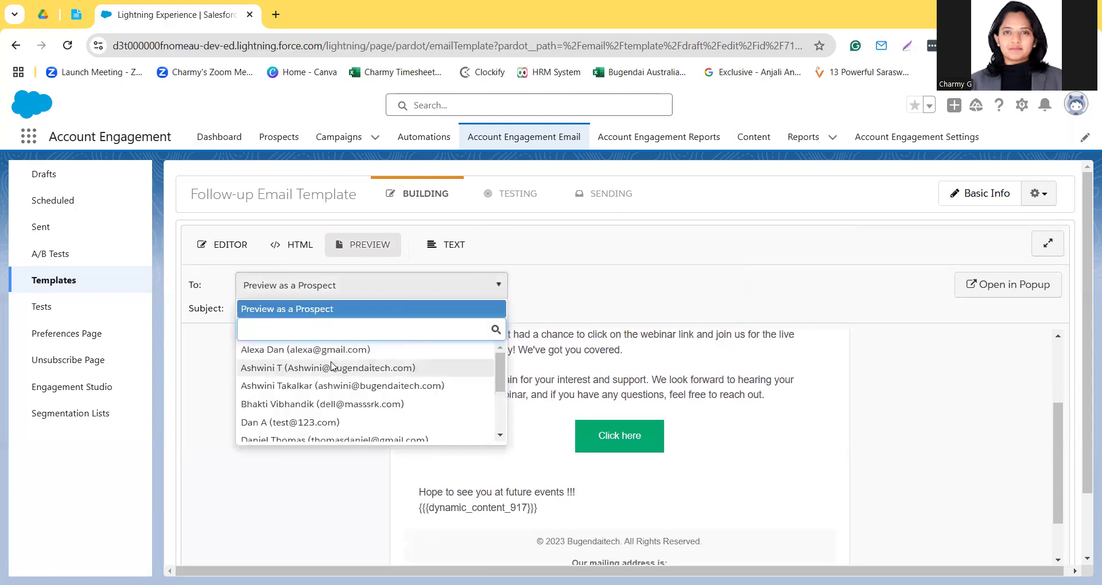
pyautogui.click(333, 352)
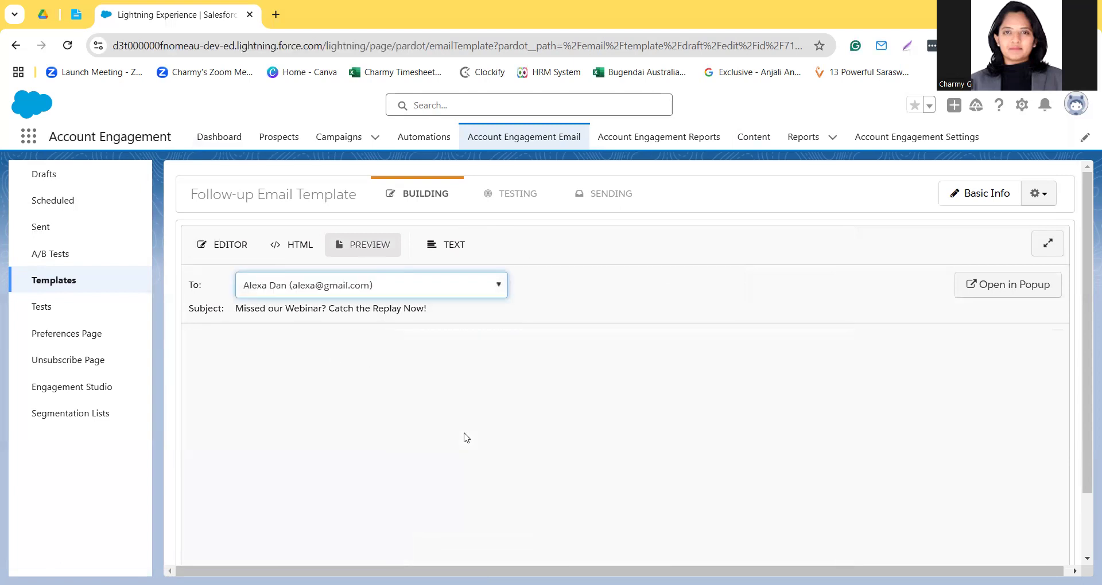
pyautogui.scroll(-3, 466, 437)
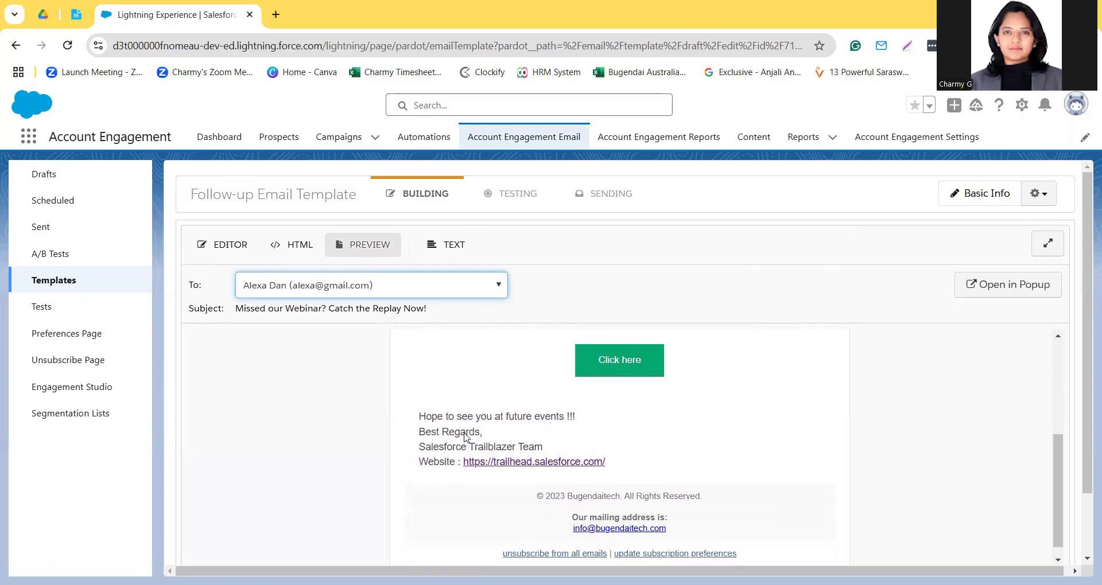
# Step: Preview the email as the third and the fifth listed prospects, checking the dynamic content for each
pyautogui.click(423, 293)
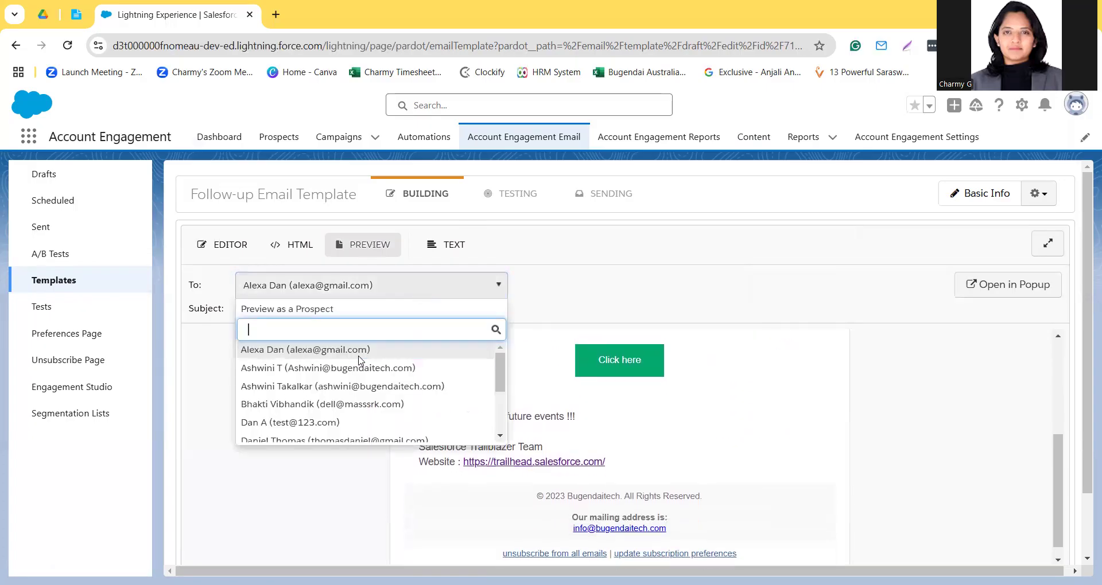
pyautogui.click(355, 387)
pyautogui.scroll(-3, 471, 470)
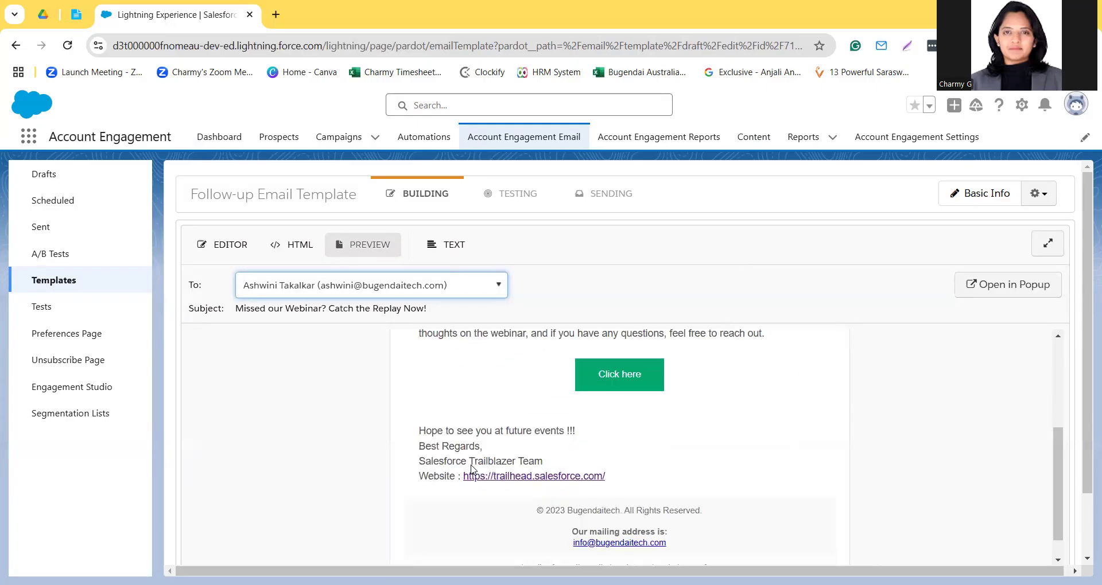
pyautogui.click(387, 284)
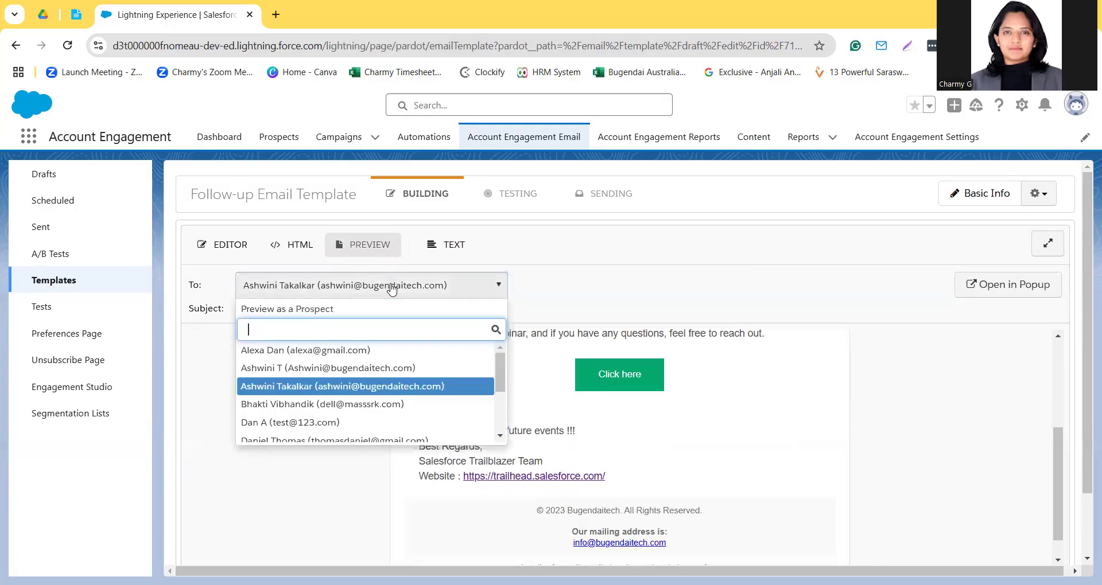
pyautogui.click(319, 424)
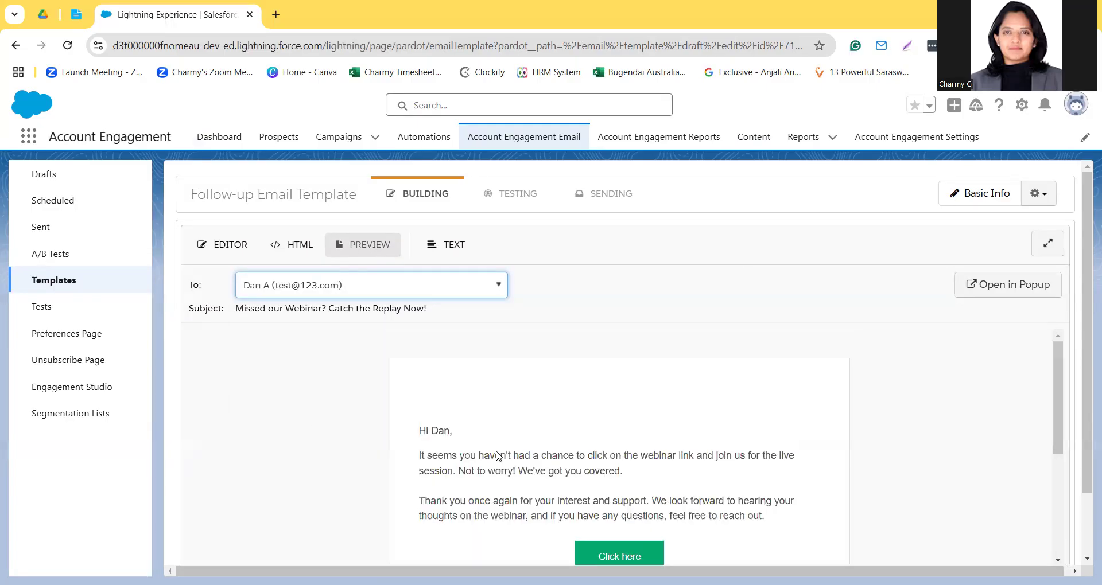
pyautogui.scroll(-3, 497, 455)
pyautogui.scroll(-2, 497, 455)
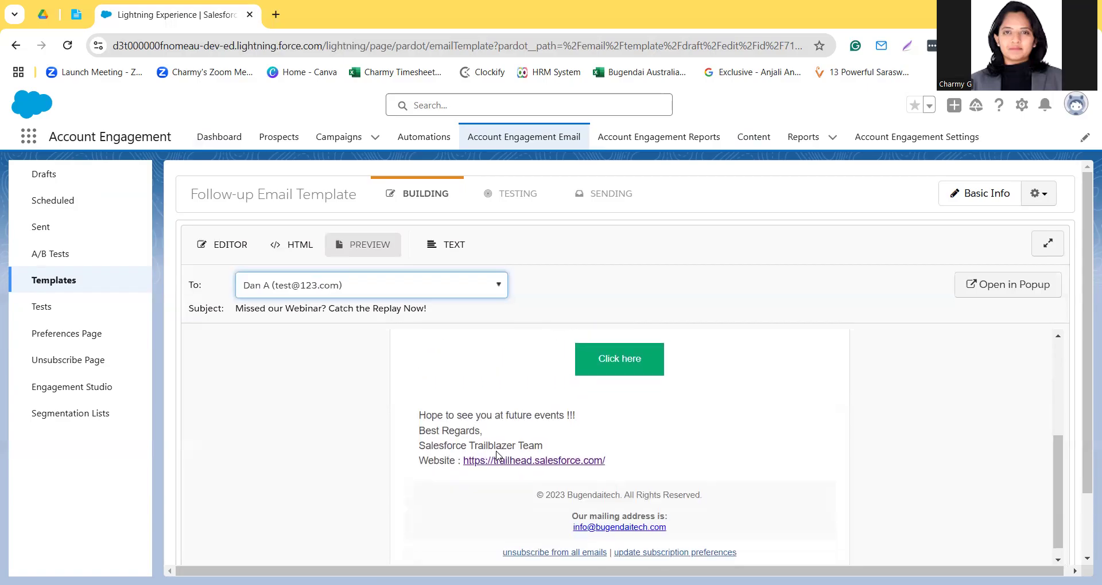
# Step: Preview the email as a prospect further down the list and check which content variation is used
pyautogui.click(436, 286)
pyautogui.scroll(-3, 364, 387)
pyautogui.click(340, 382)
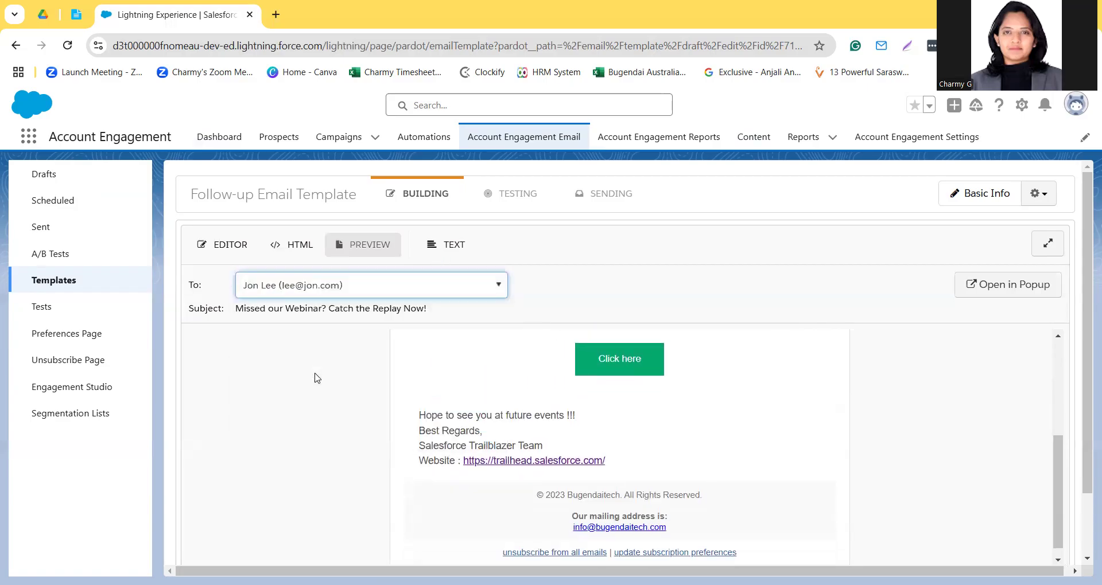
pyautogui.scroll(-3, 482, 462)
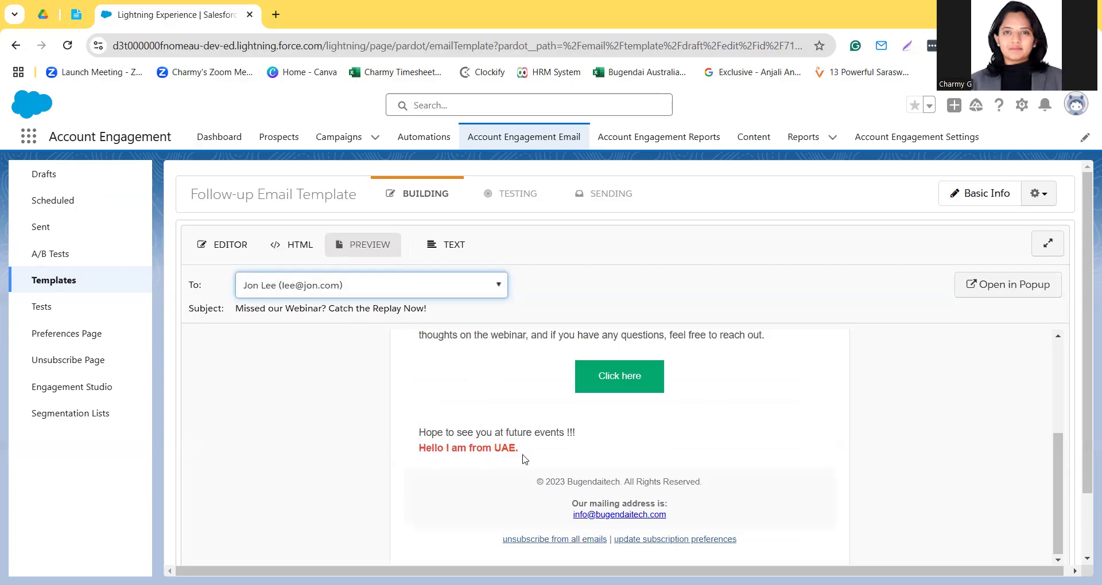
pyautogui.moveTo(527, 454); pyautogui.dragTo(415, 456)
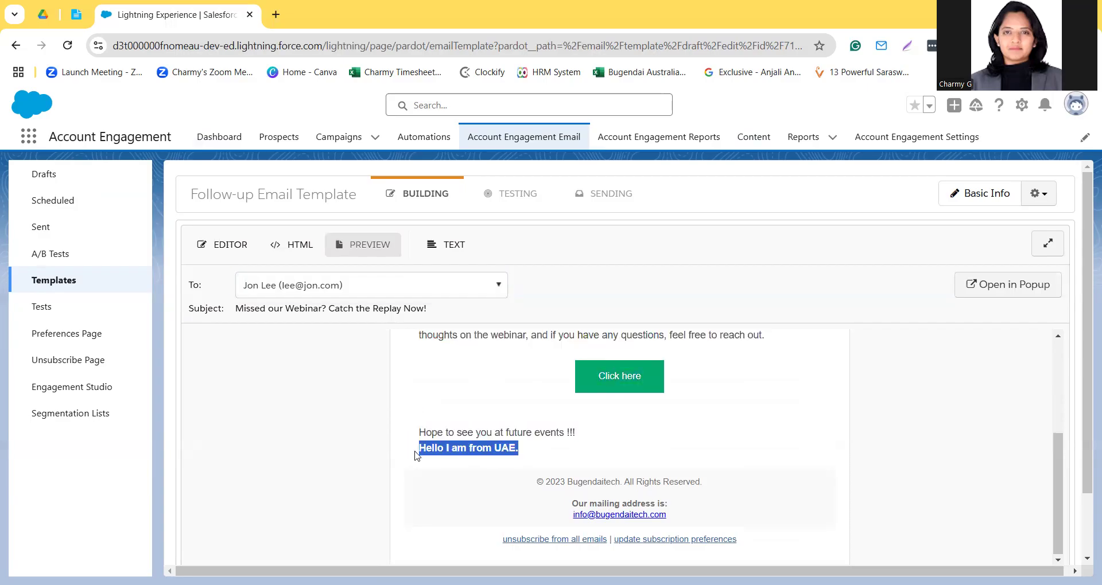
pyautogui.click(421, 489)
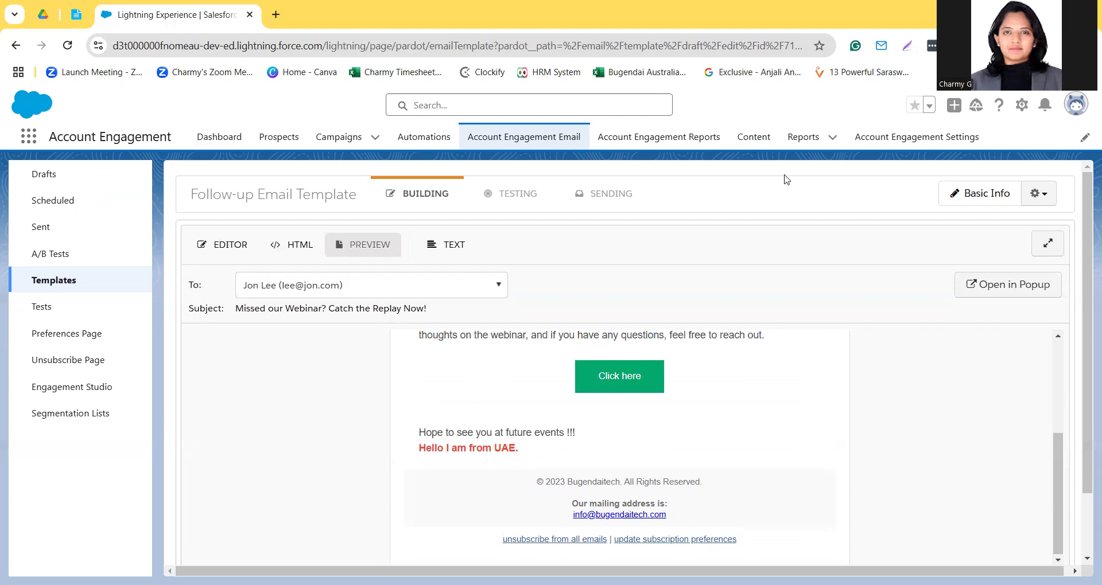
# Step: Leave the email template without saving and start a new dynamic content item in the Dynamic Content list
pyautogui.click(758, 140)
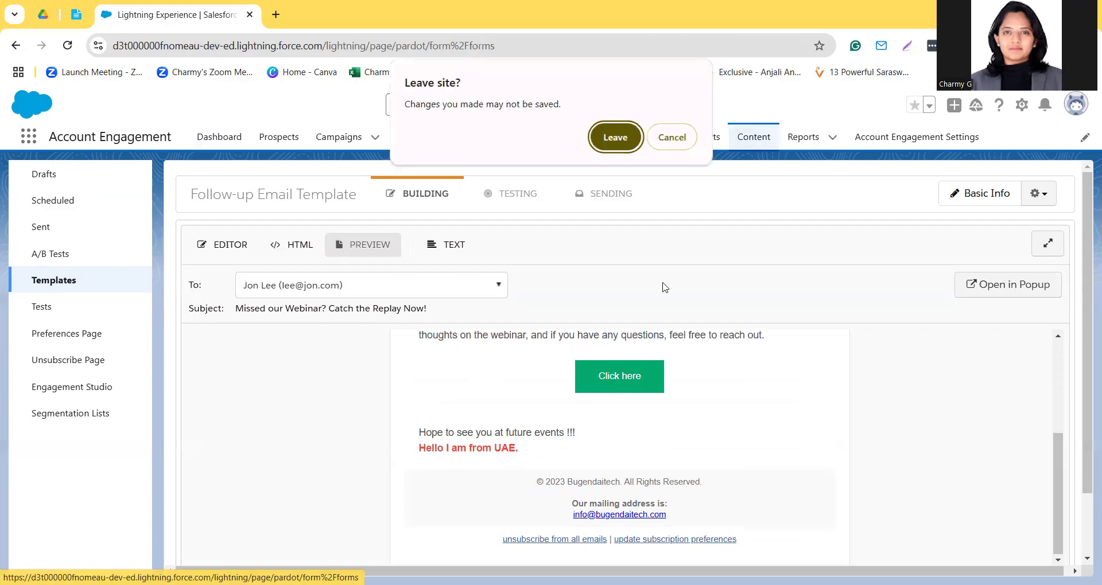
pyautogui.click(627, 141)
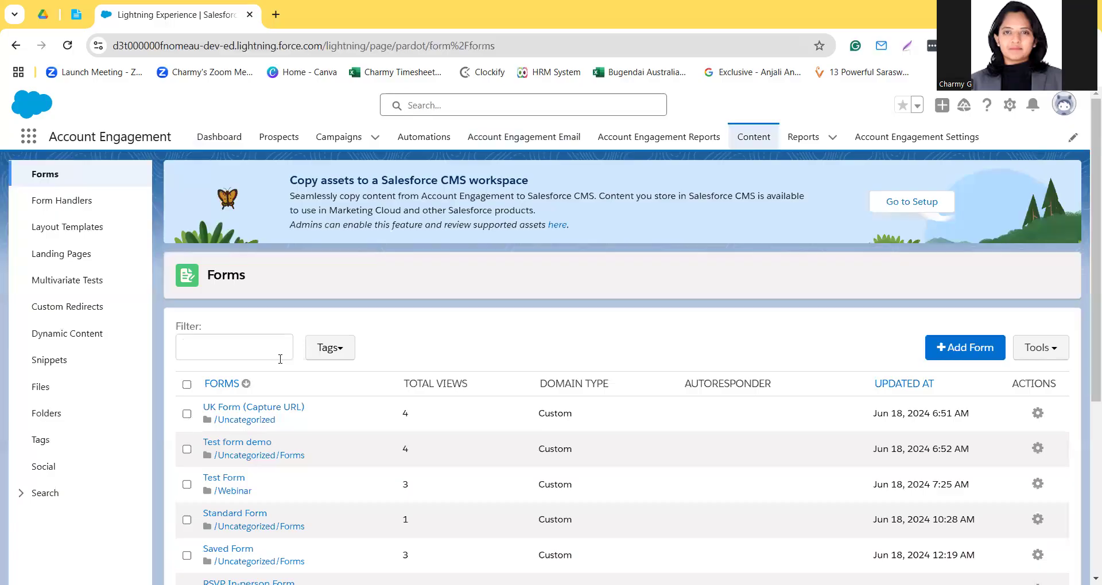
pyautogui.click(95, 338)
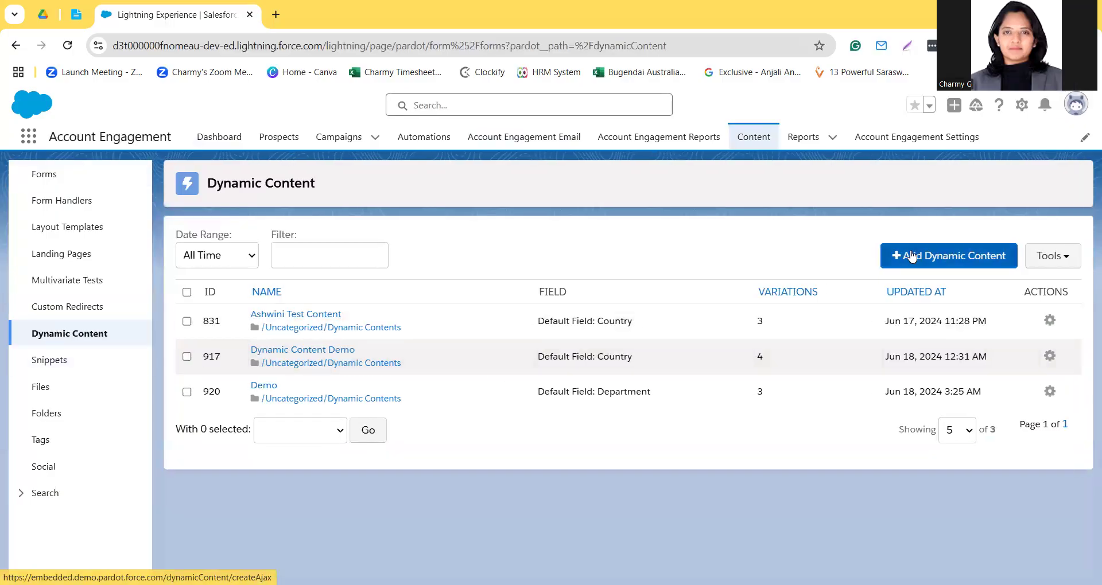
pyautogui.click(912, 256)
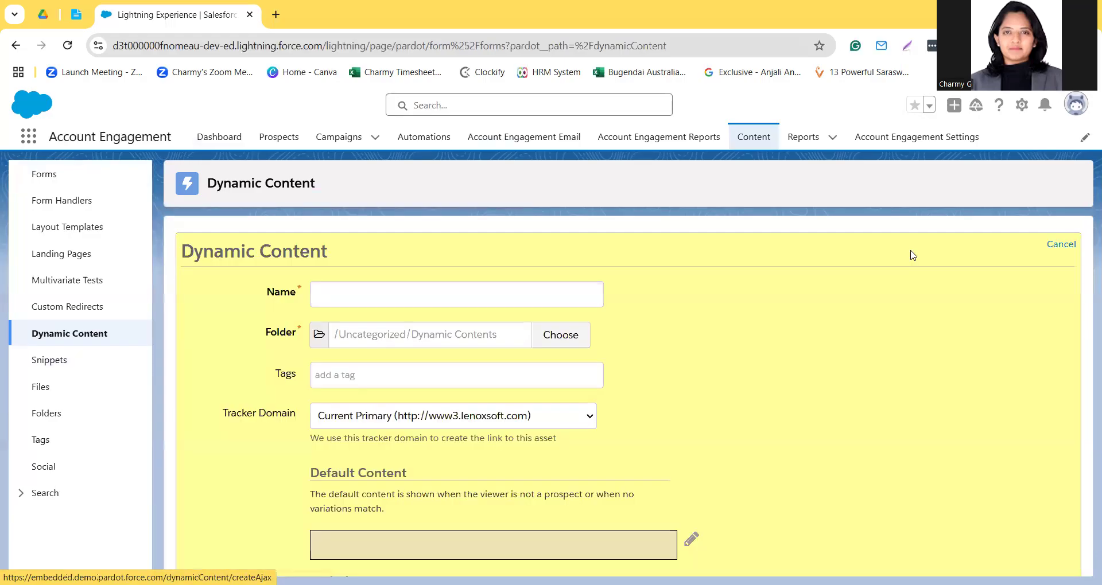
# Step: Name the new dynamic content "Demo Dynamic" and tag it "demo"
pyautogui.click(509, 295)
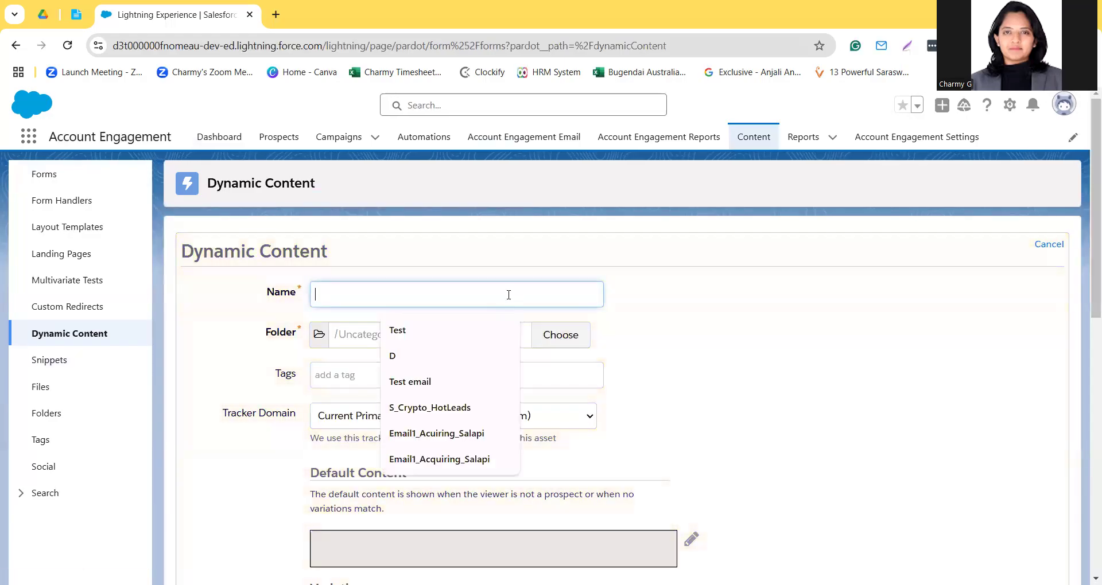
pyautogui.write('Demo Dynamic')
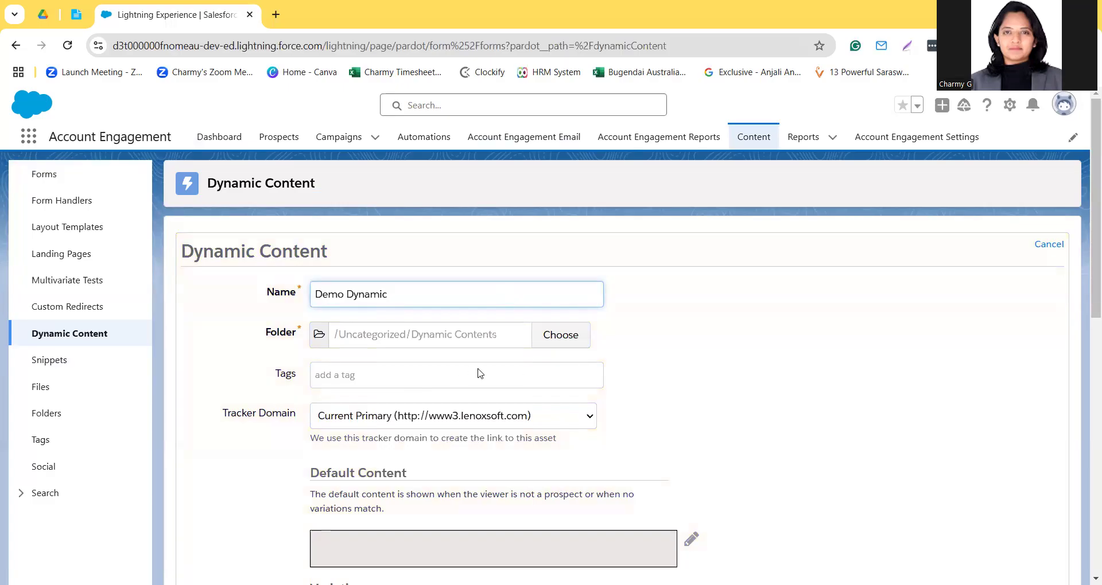
pyautogui.scroll(-2, 400, 370)
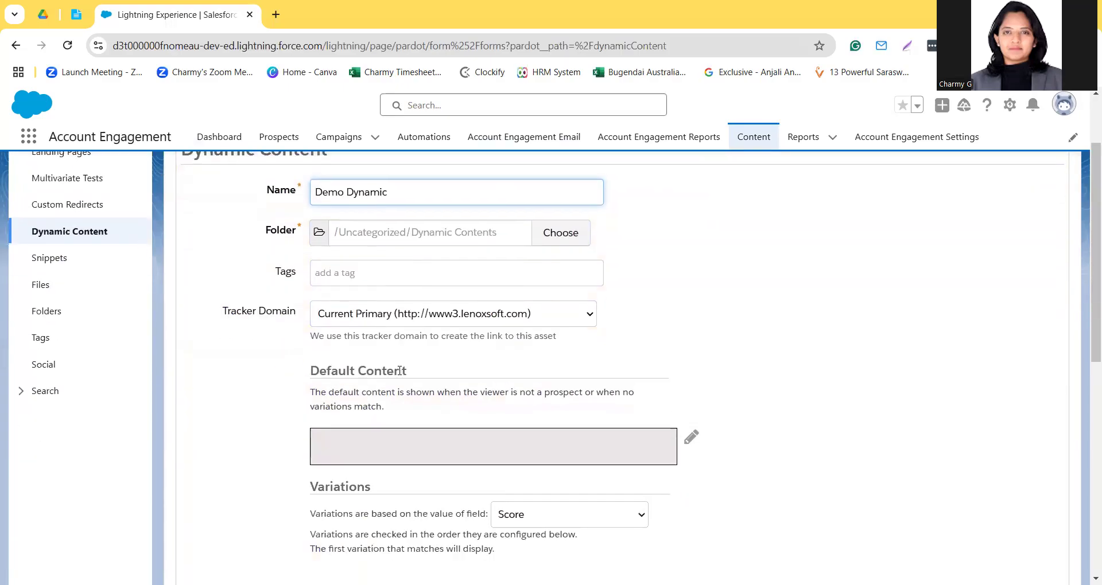
pyautogui.click(402, 268)
pyautogui.write('demo')
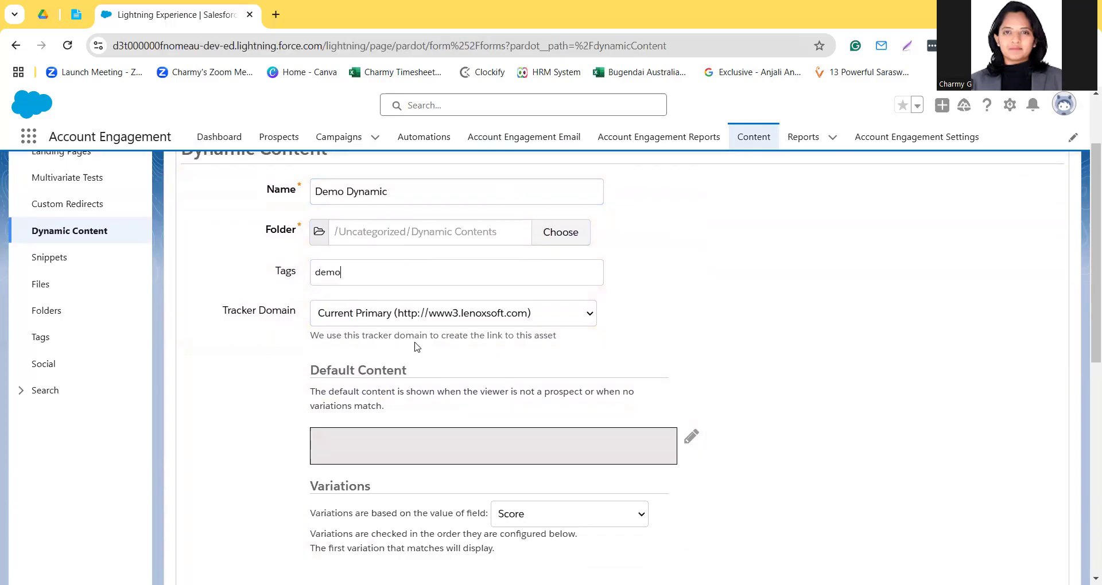
pyautogui.scroll(-2, 416, 344)
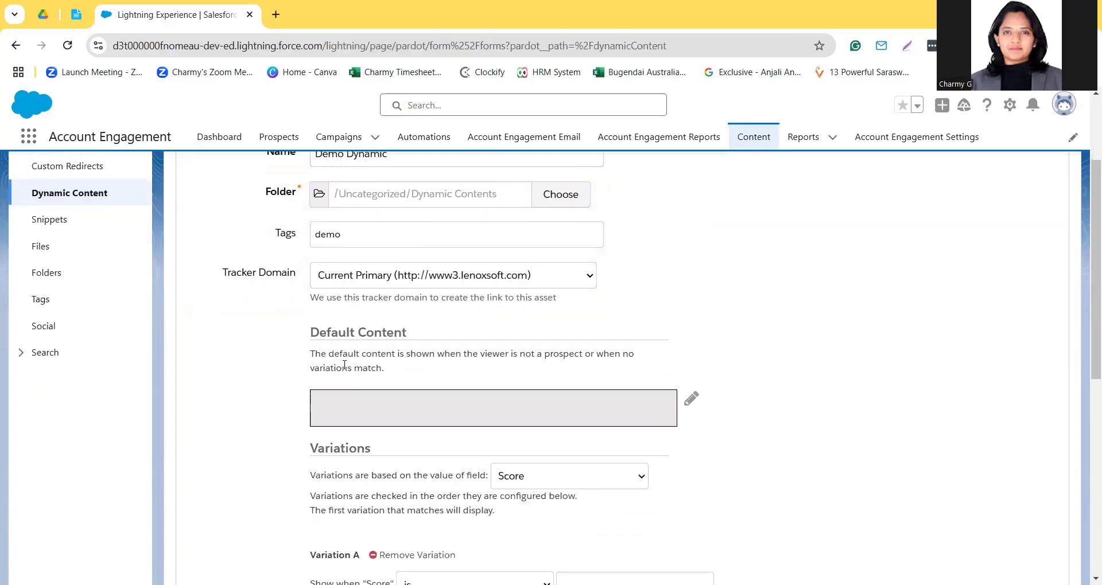
pyautogui.click(445, 319)
# Step: Open the default content for editing and look at its HTML source before returning to the visual editor
pyautogui.click(691, 325)
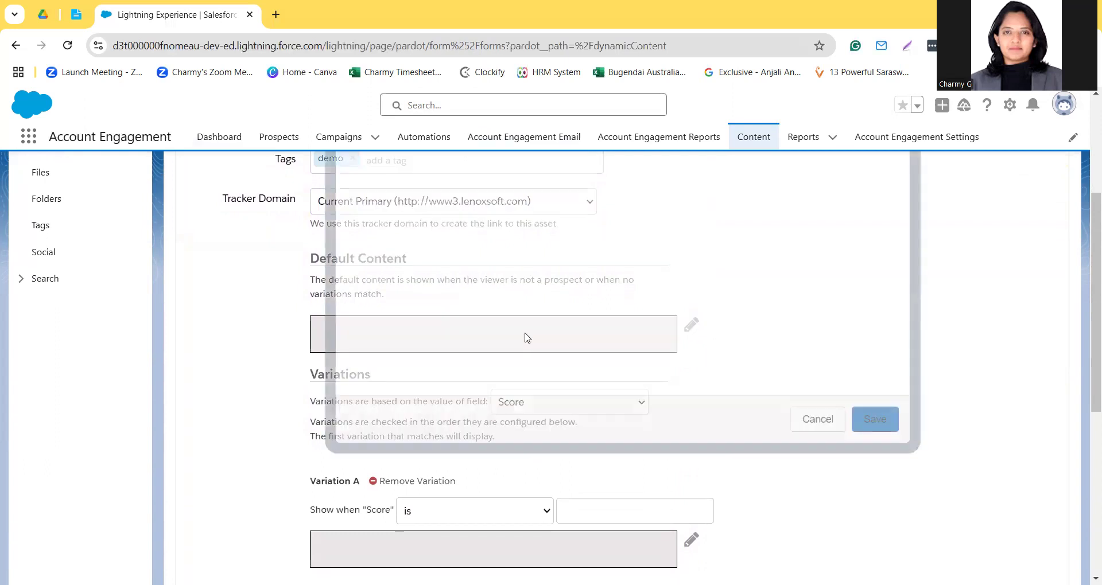
pyautogui.scroll(1, 527, 338)
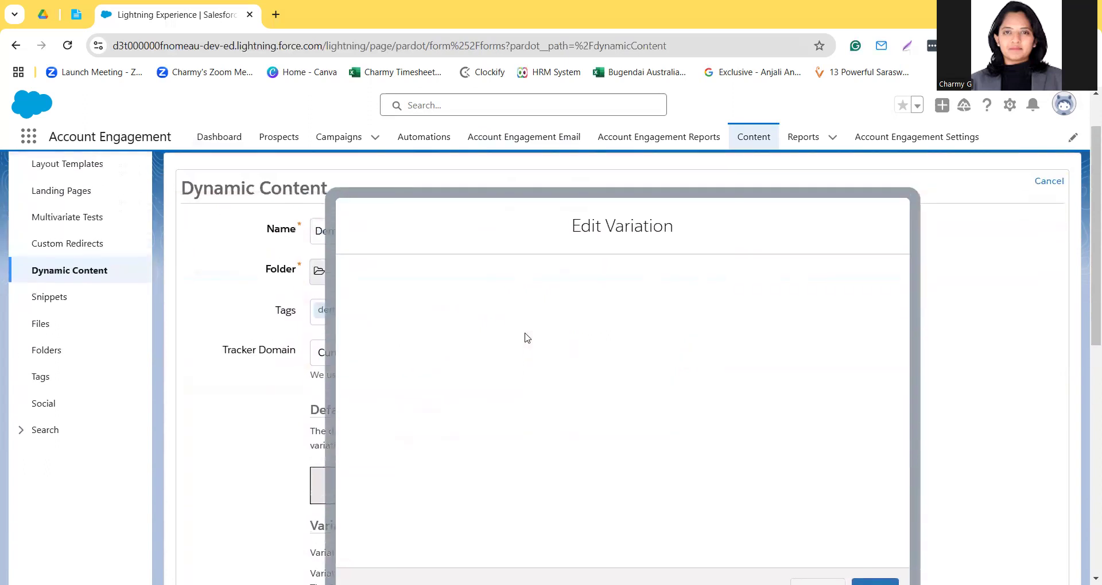
pyautogui.scroll(-1, 527, 338)
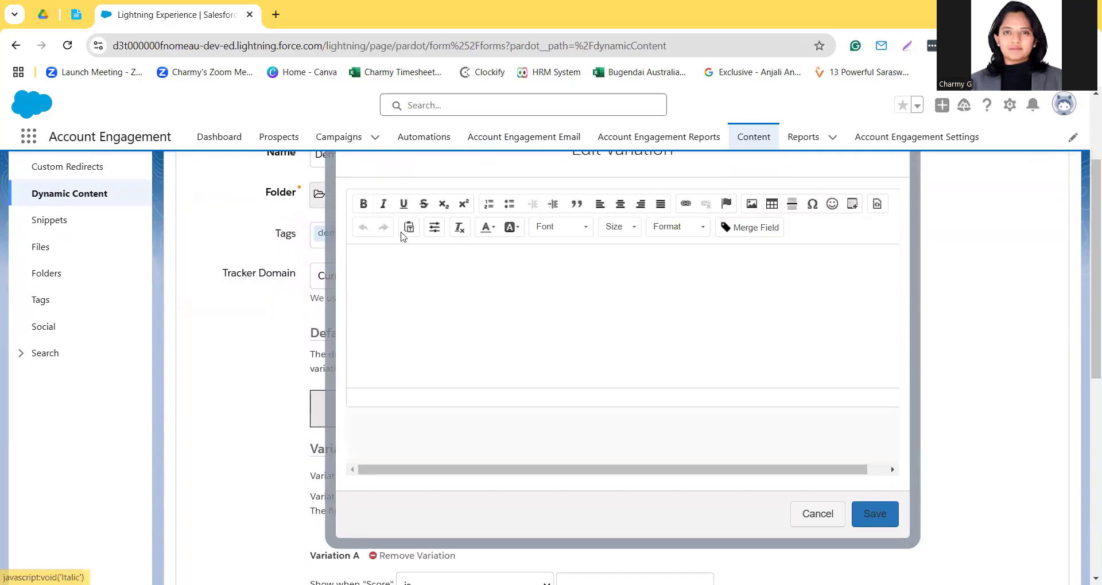
pyautogui.click(417, 270)
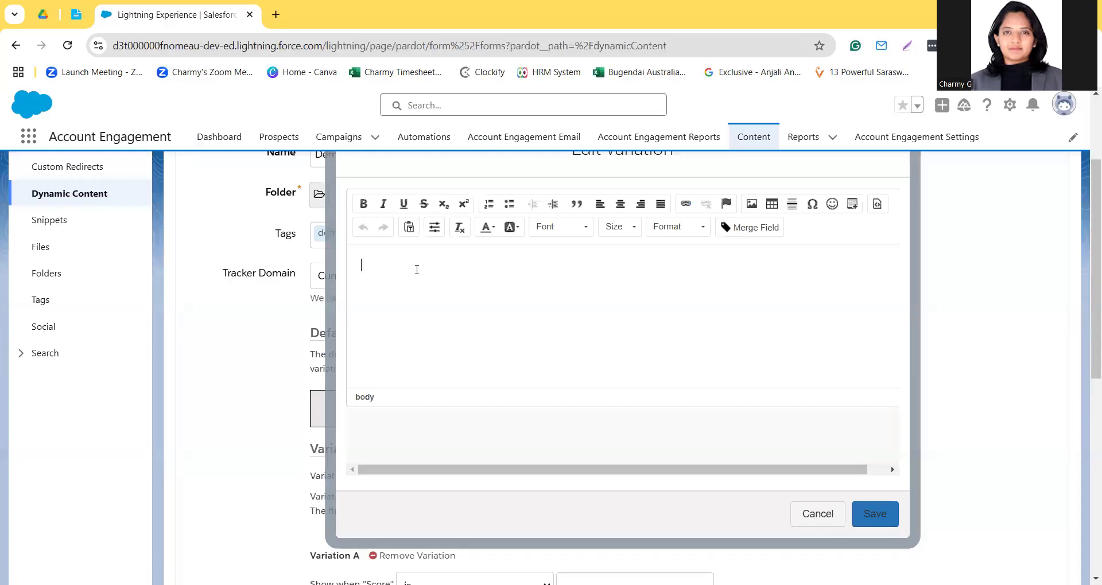
pyautogui.click(878, 203)
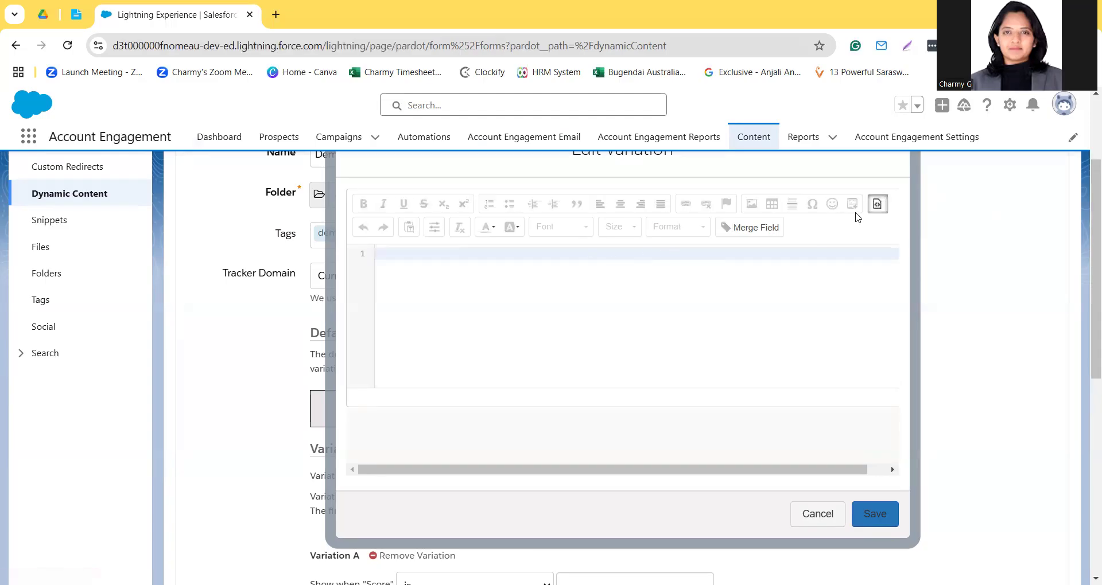
pyautogui.click(879, 205)
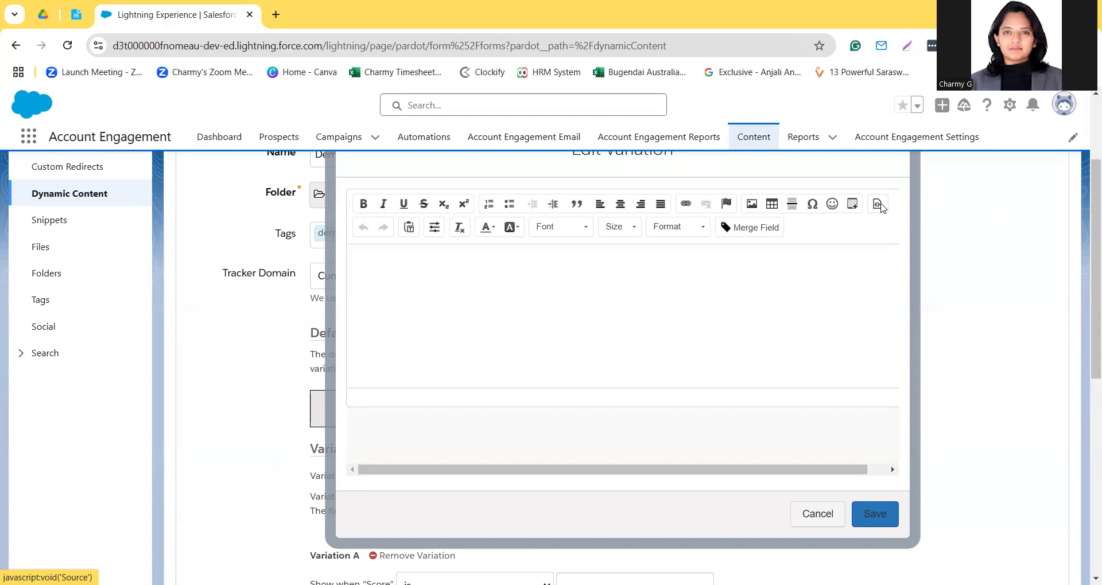
# Step: Begin the default content with the greeting "Hey There," and start a new line below it
pyautogui.click(628, 265)
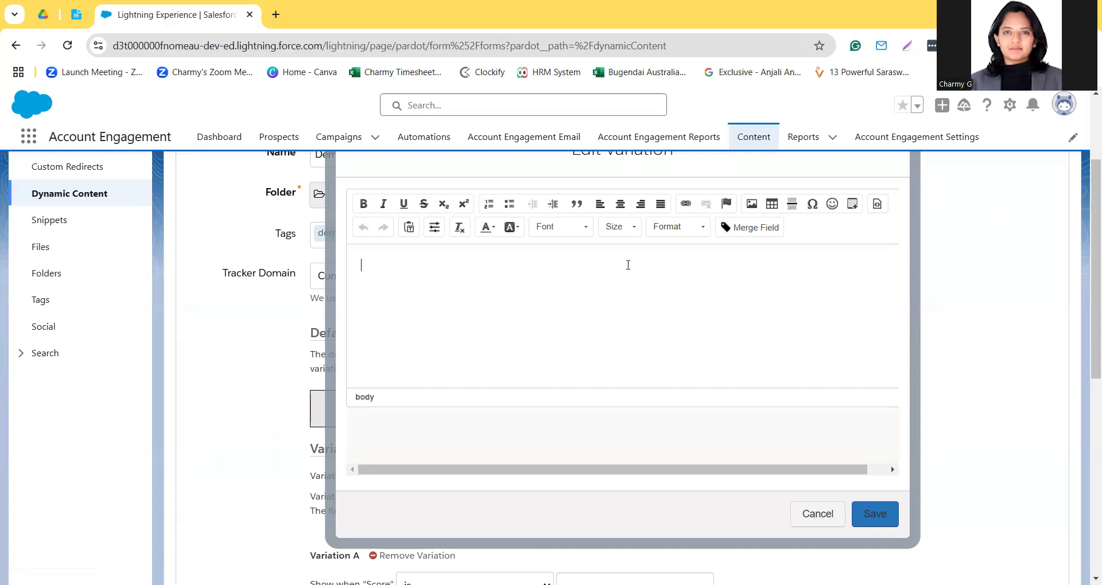
pyautogui.write('H')
pyautogui.write('ello')
pyautogui.press('BackSpace')
pyautogui.press('BackSpace')
pyautogui.press('BackSpace')
pyautogui.press('BackSpace')
pyautogui.press('BackSpace')
pyautogui.press('BackSpace')
pyautogui.write('Hey Girl')
pyautogui.press('BackSpace')
pyautogui.press('BackSpace')
pyautogui.press('BackSpace')
pyautogui.press('BackSpace')
pyautogui.write('There, New y')
pyautogui.press('BackSpace')
pyautogui.press('BackSpace')
pyautogui.press('BackSpace')
pyautogui.press('BackSpace')
pyautogui.press('BackSpace')
# Step: Add "We have to offer you a New Year 2025 Coupons for your first purchase with ABC Fashion company." and the sign-off "Best,"
pyautogui.write('W')
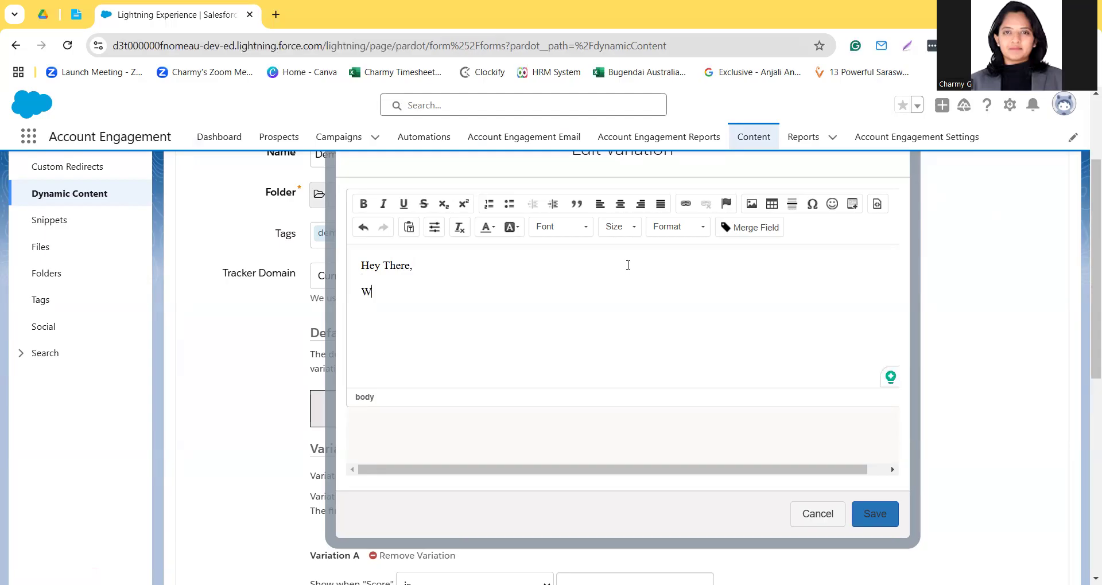
pyautogui.write('e have to offer you a ')
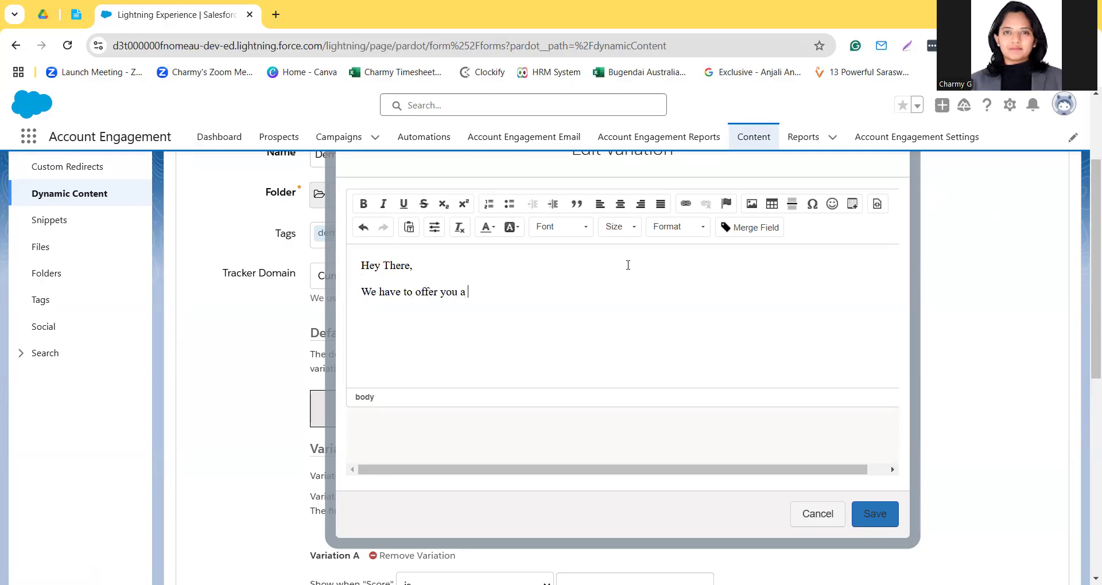
pyautogui.write('New Year ')
pyautogui.write('2')
pyautogui.press('BackSpace')
pyautogui.write('2025 Coupons')
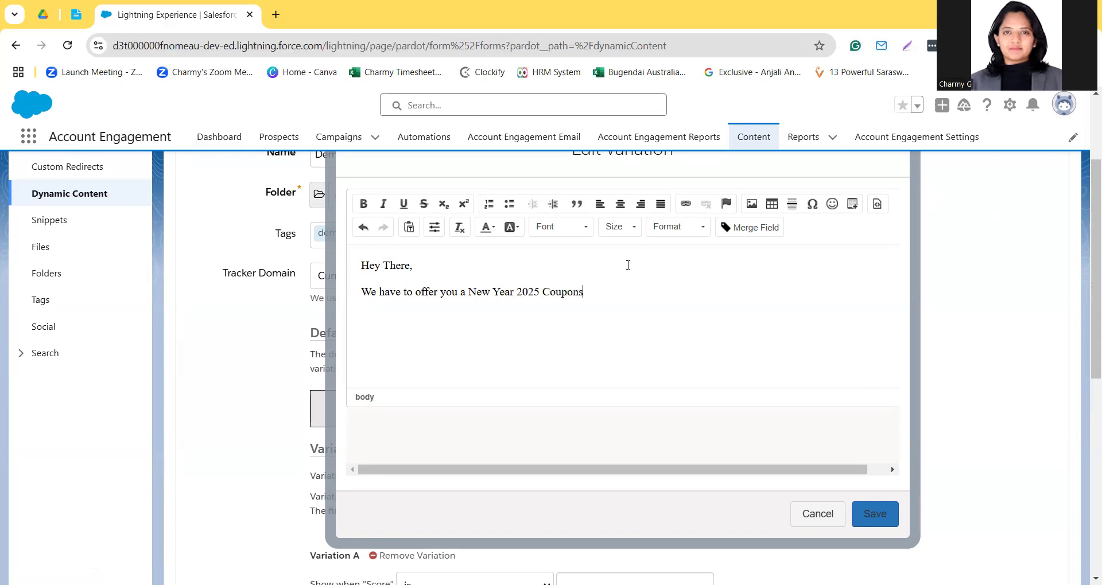
pyautogui.write(' for your first purchase with ')
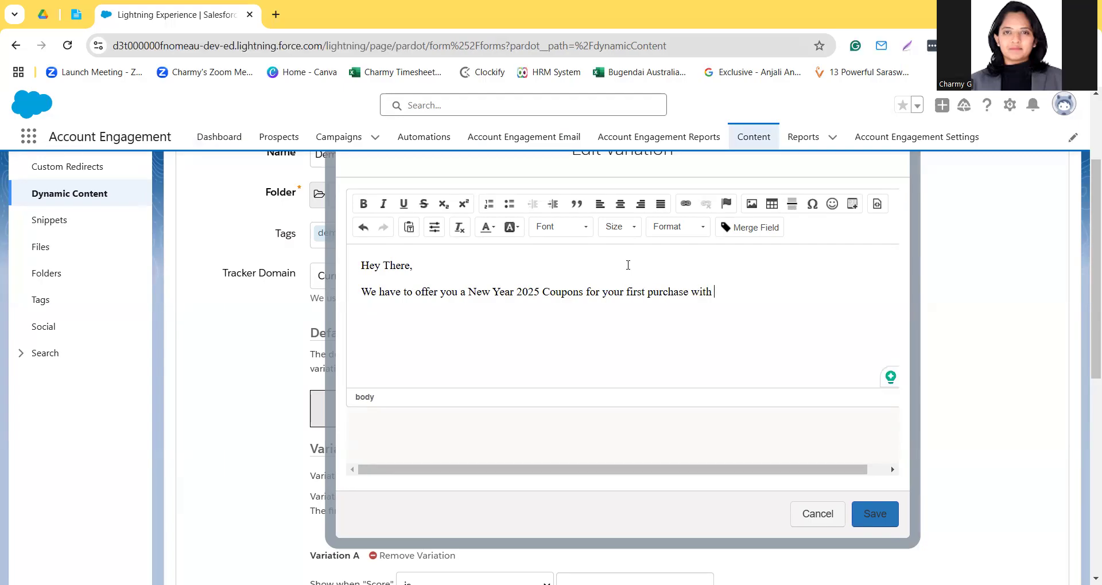
pyautogui.write('ABC Fashion compan')
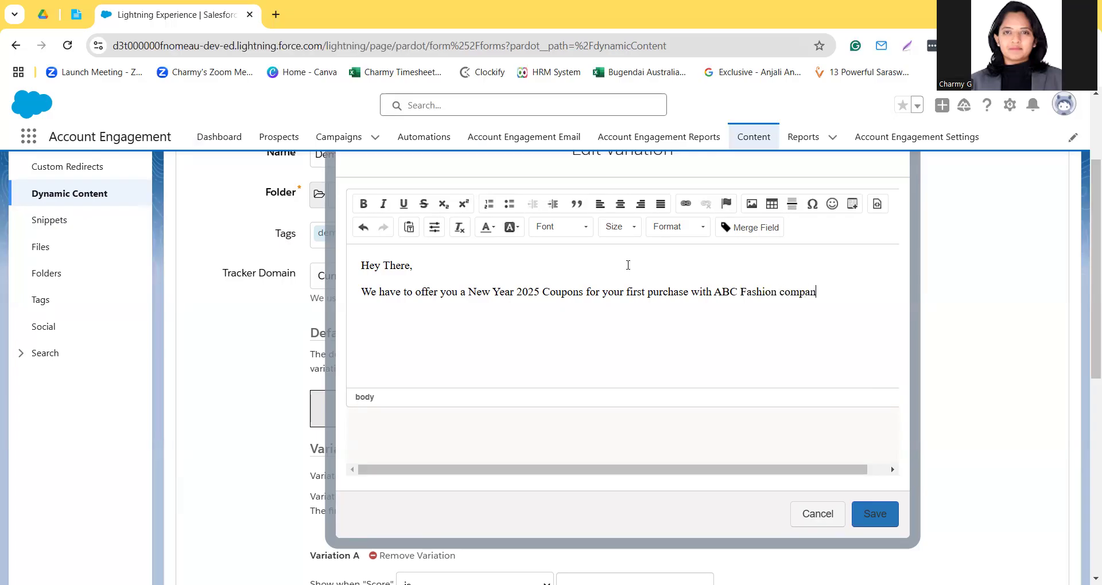
pyautogui.write('y.')
pyautogui.press('Return')
pyautogui.write('Best,')
# Step: Correct "Coupons" to "Coupon" in the message and save the default content
pyautogui.click(565, 291)
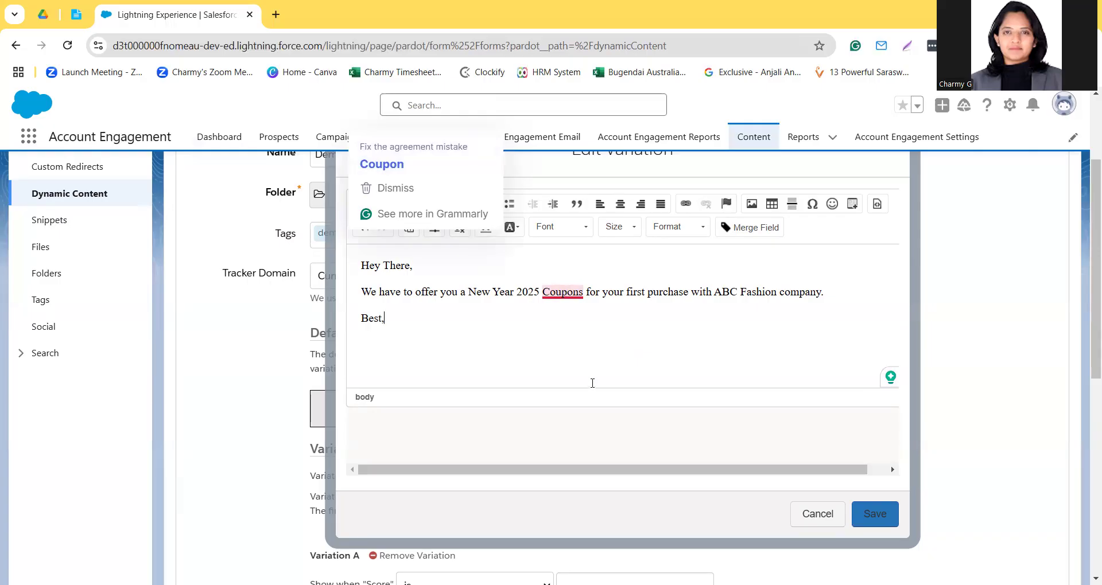
pyautogui.moveTo(583, 291)
pyautogui.press('BackSpace')
pyautogui.click(877, 520)
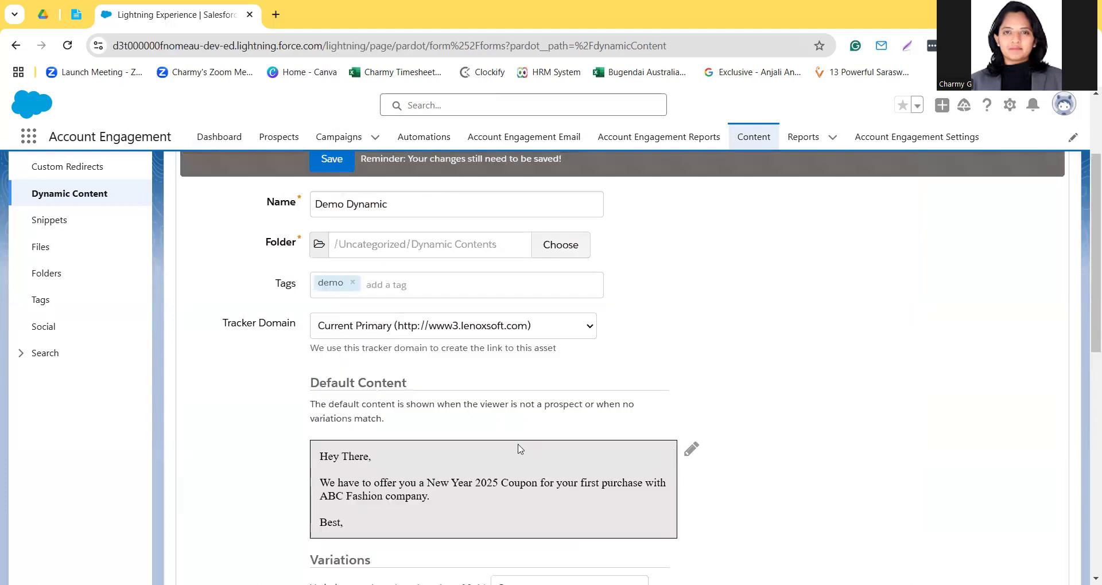
# Step: Look through the default and custom fields that the variations can be based on
pyautogui.scroll(-3, 519, 449)
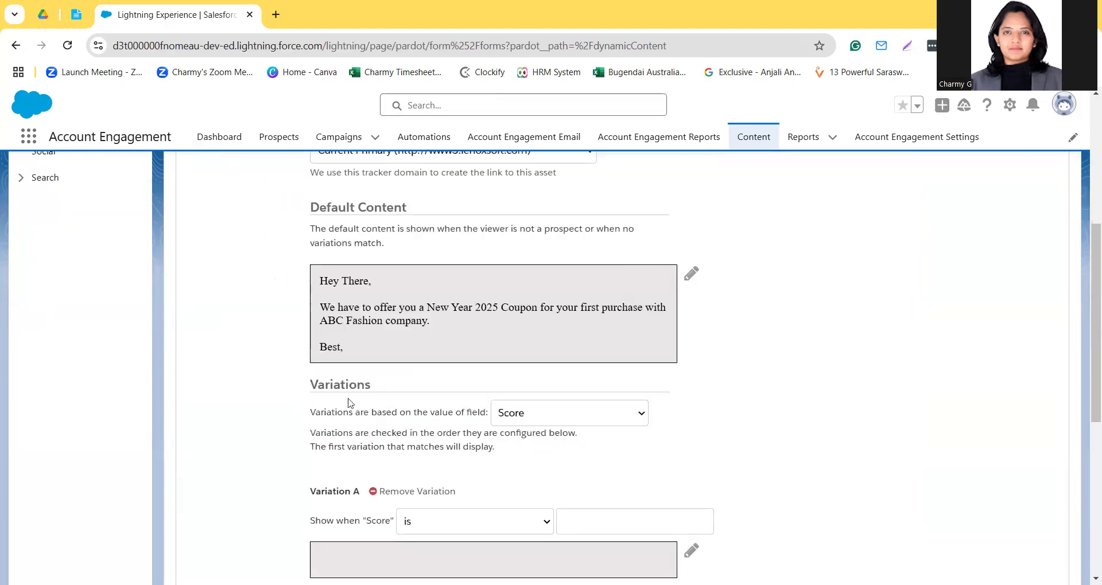
pyautogui.scroll(-1, 349, 406)
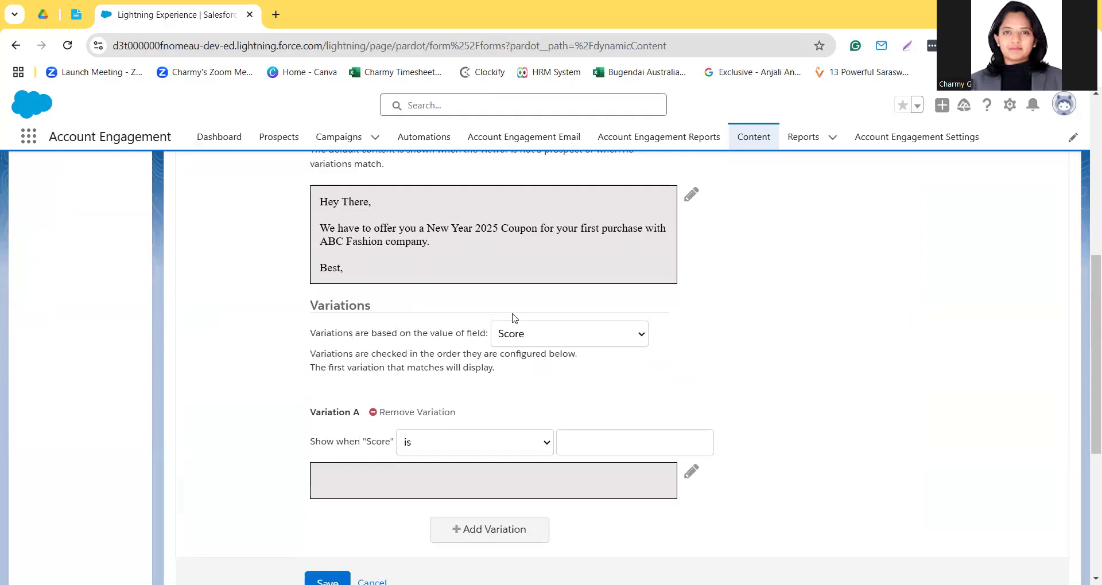
pyautogui.click(584, 330)
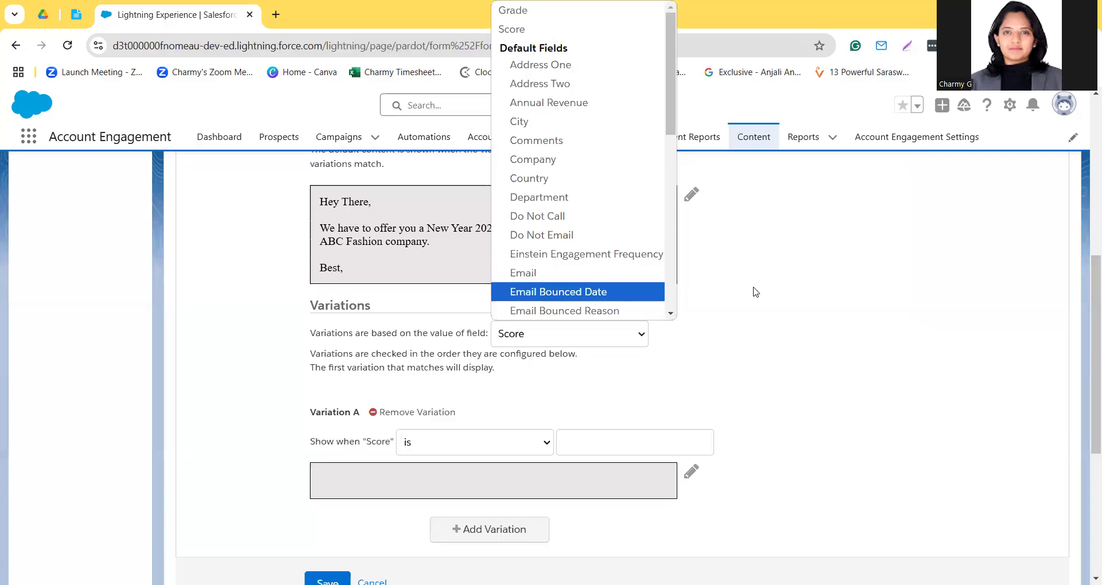
pyautogui.scroll(2, 756, 292)
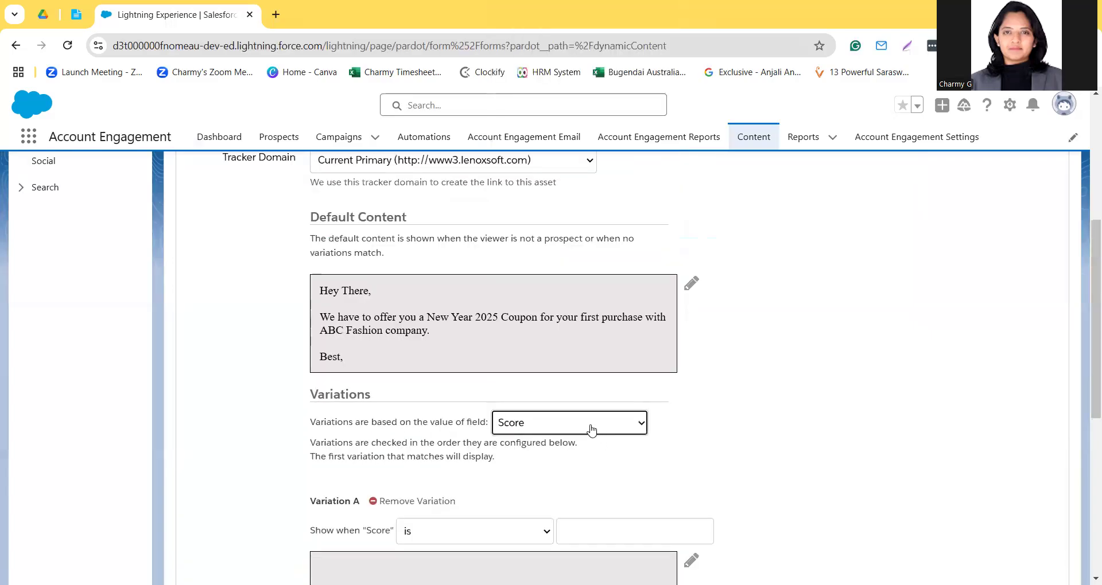
pyautogui.click(591, 426)
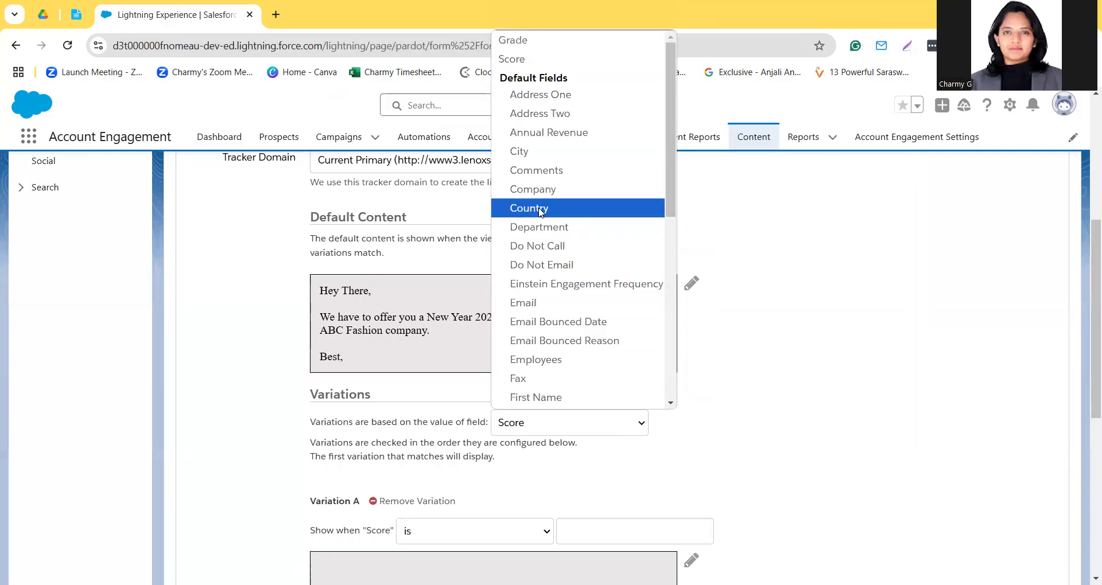
pyautogui.scroll(-5, 546, 307)
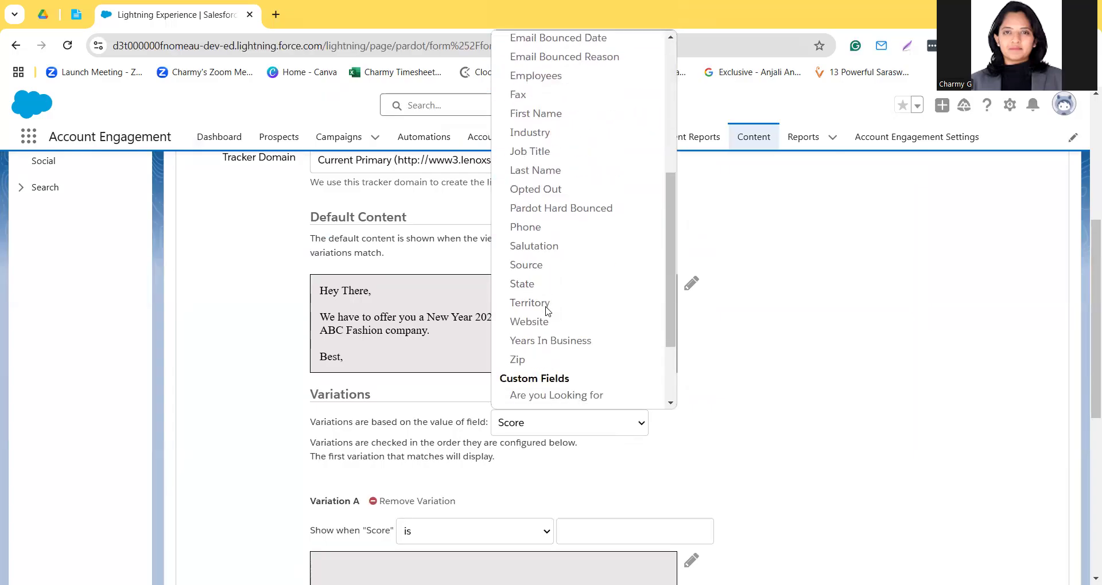
pyautogui.scroll(-2, 546, 310)
pyautogui.scroll(2, 561, 259)
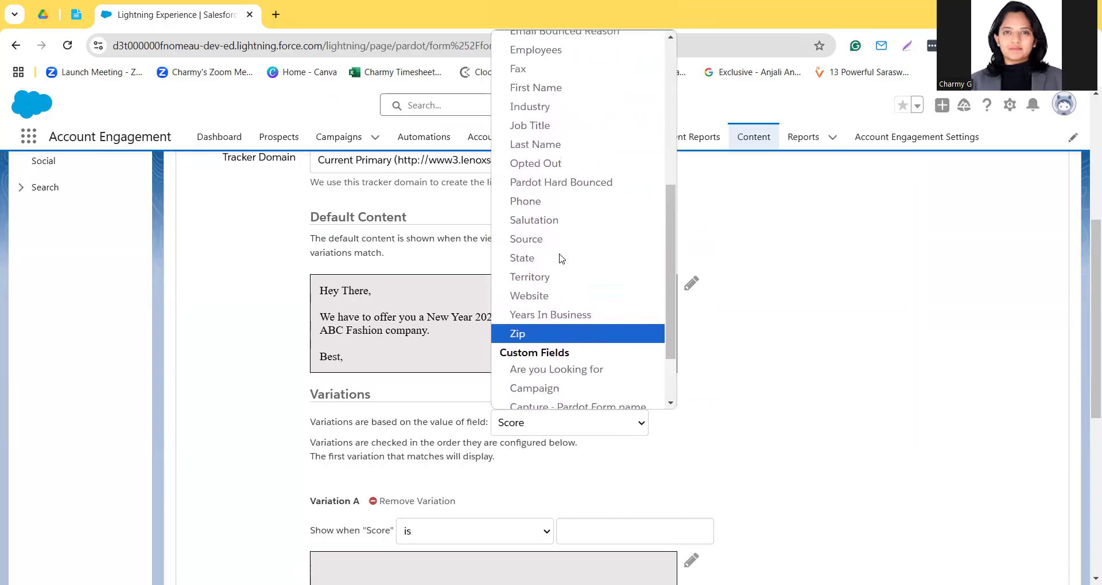
pyautogui.scroll(3, 561, 258)
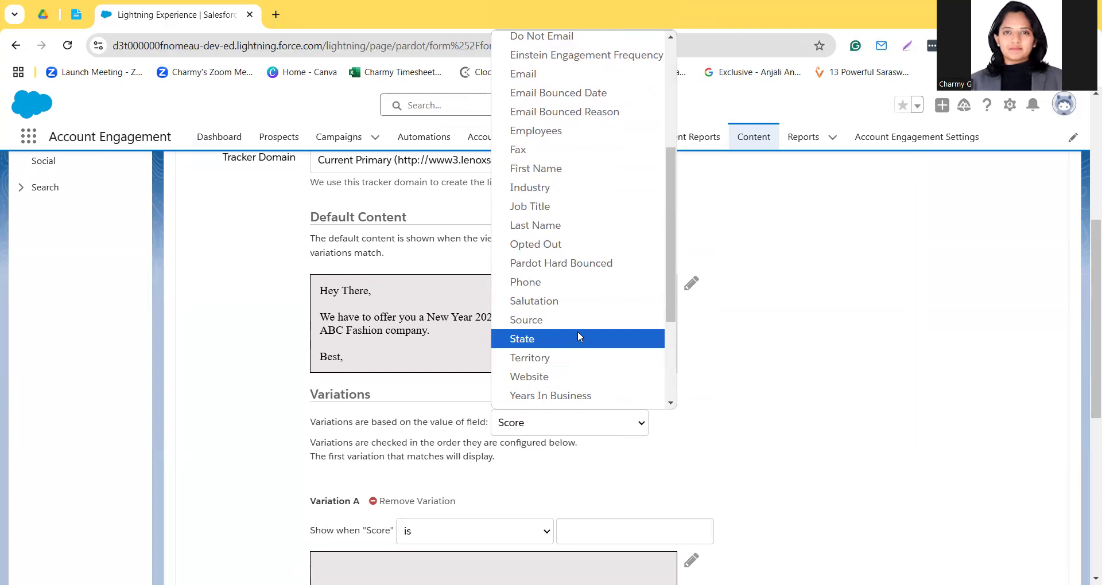
pyautogui.scroll(-1, 578, 331)
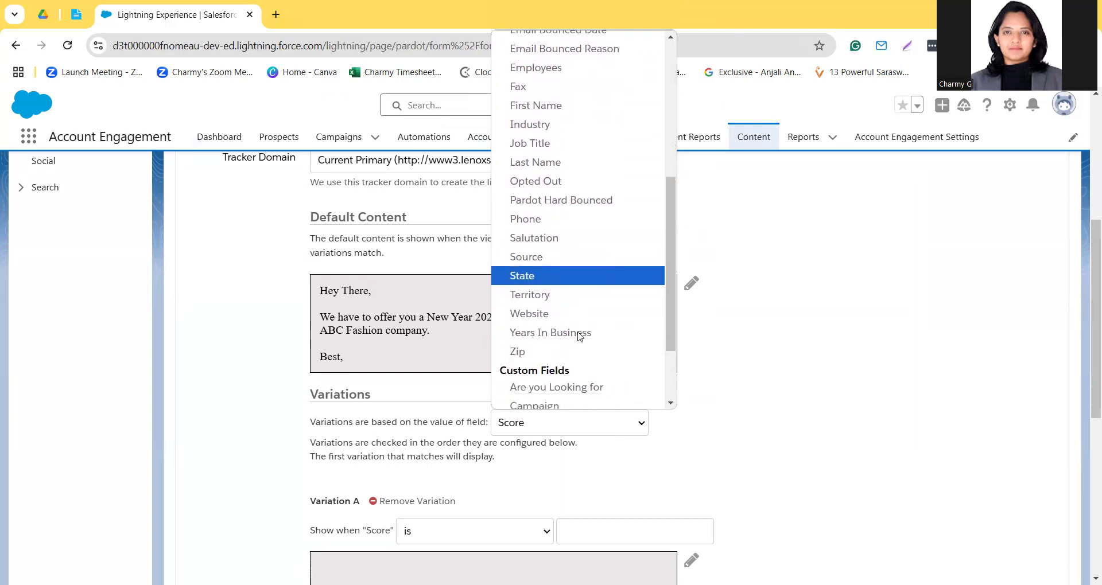
pyautogui.scroll(3, 580, 335)
pyautogui.scroll(2, 580, 337)
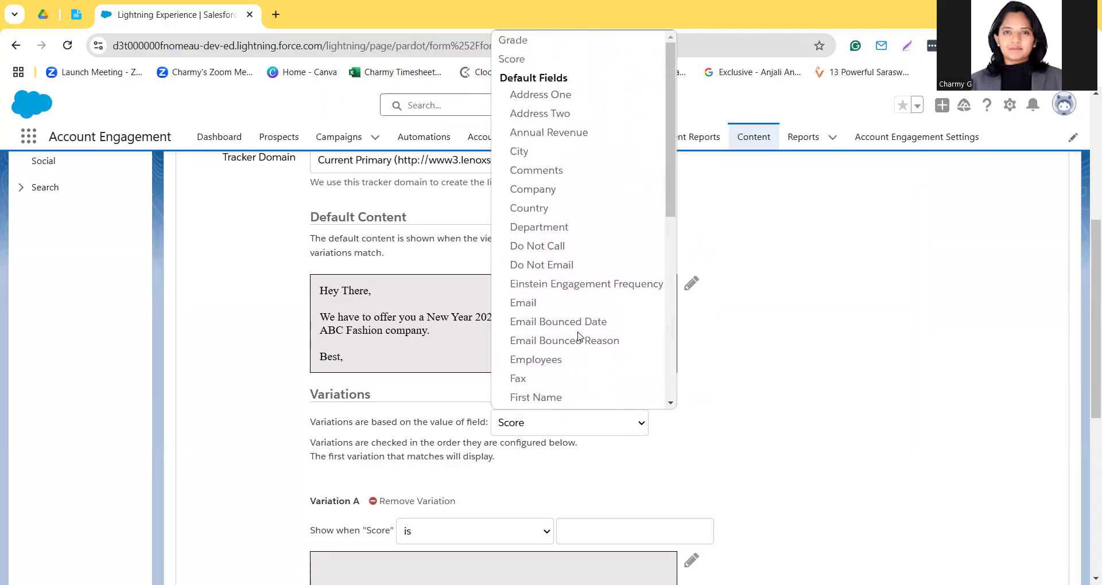
pyautogui.scroll(-5, 578, 336)
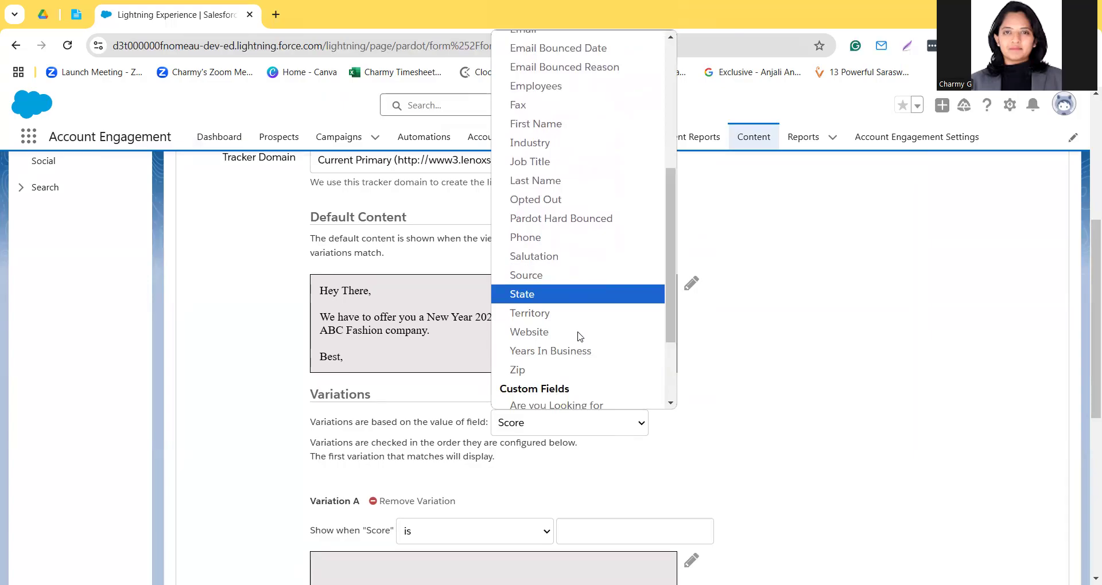
pyautogui.scroll(-2, 580, 337)
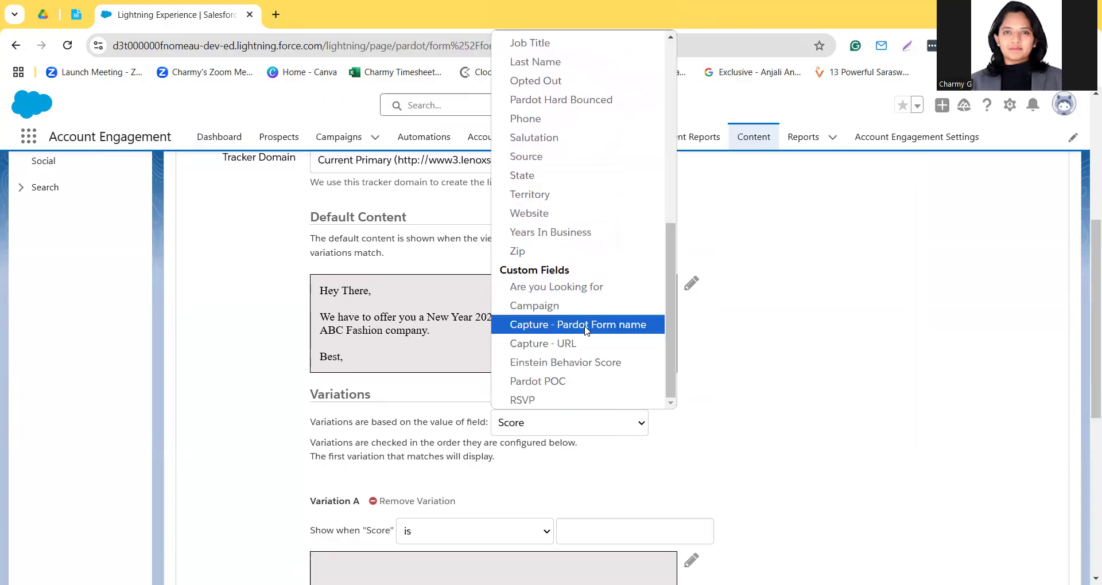
# Step: Base the variations on the value of the Source field
pyautogui.scroll(2, 583, 333)
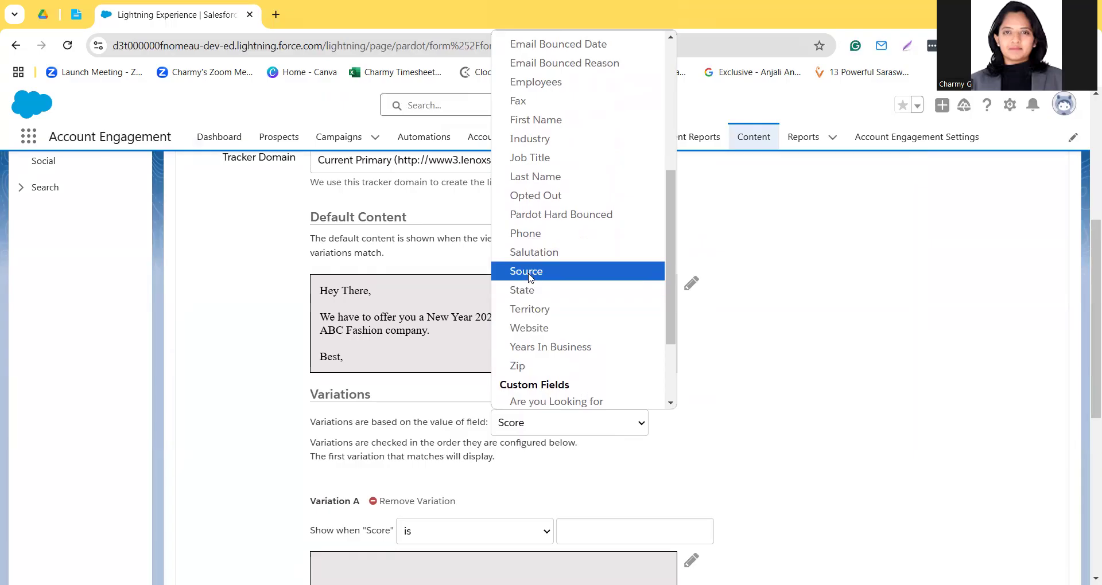
pyautogui.click(529, 278)
pyautogui.click(617, 333)
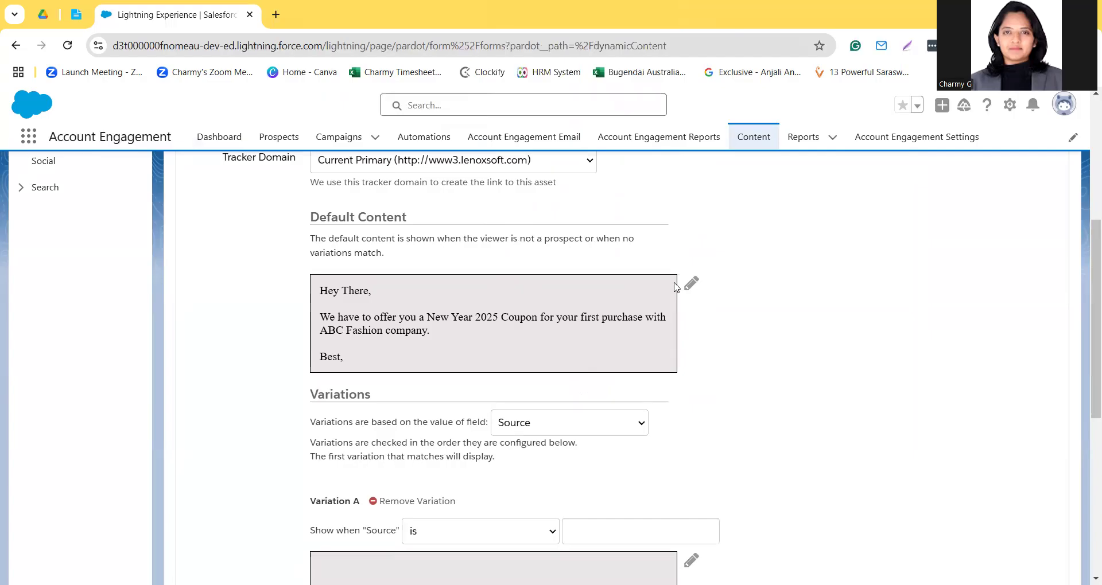
# Step: Set Variation A to show when Source is "Website"
pyautogui.scroll(-2, 550, 375)
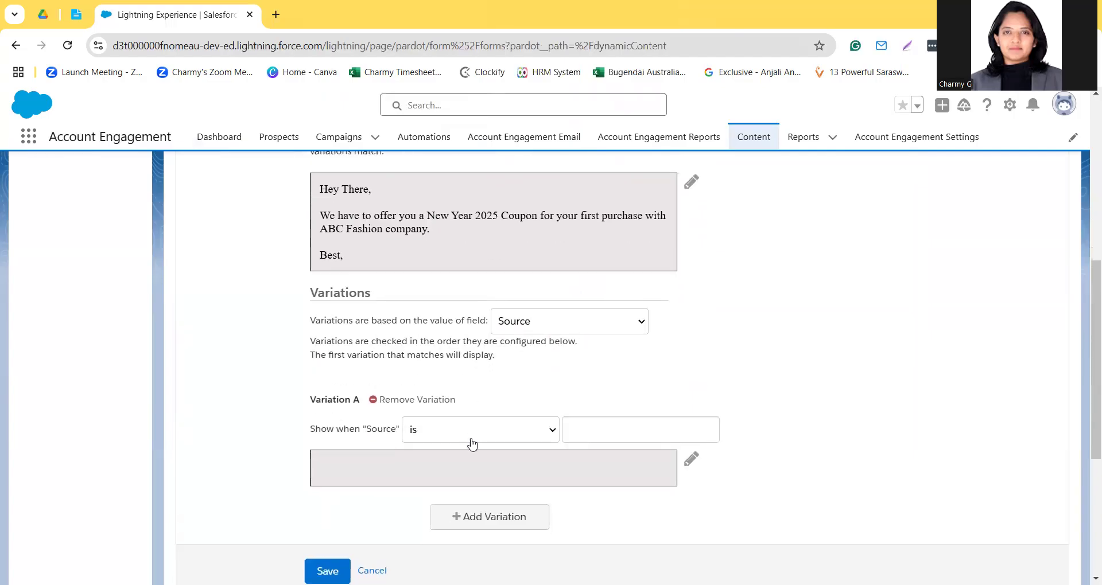
pyautogui.click(612, 428)
pyautogui.write('Webs')
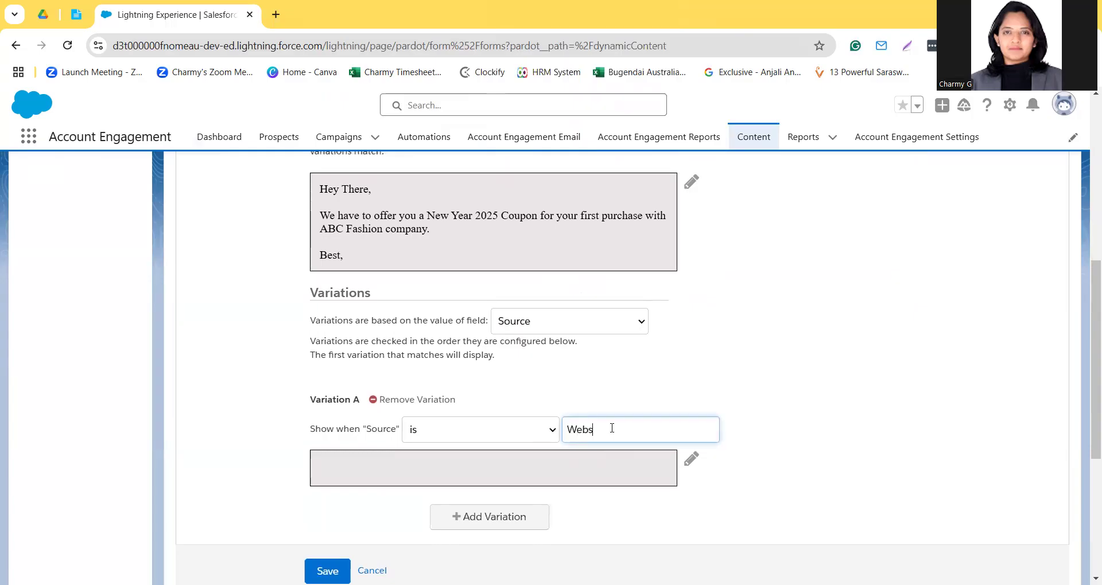
pyautogui.write('ite')
# Step: Open Variation A's content for editing and start its text with "Hey"
pyautogui.click(536, 482)
pyautogui.click(691, 461)
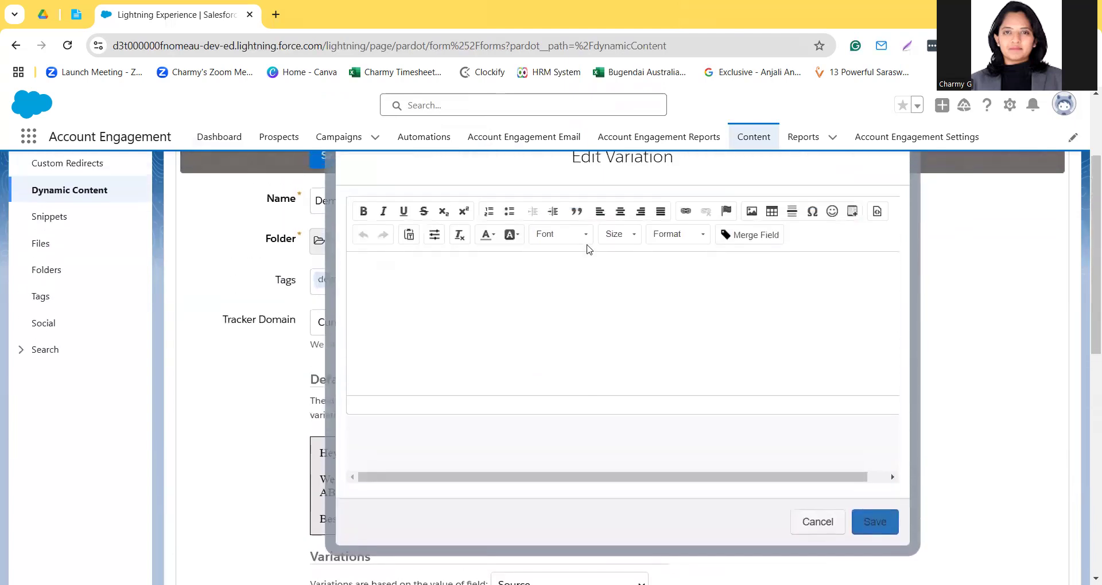
pyautogui.click(450, 287)
pyautogui.write('Hey There')
pyautogui.hotkey('ctrl', 'BackSpace')
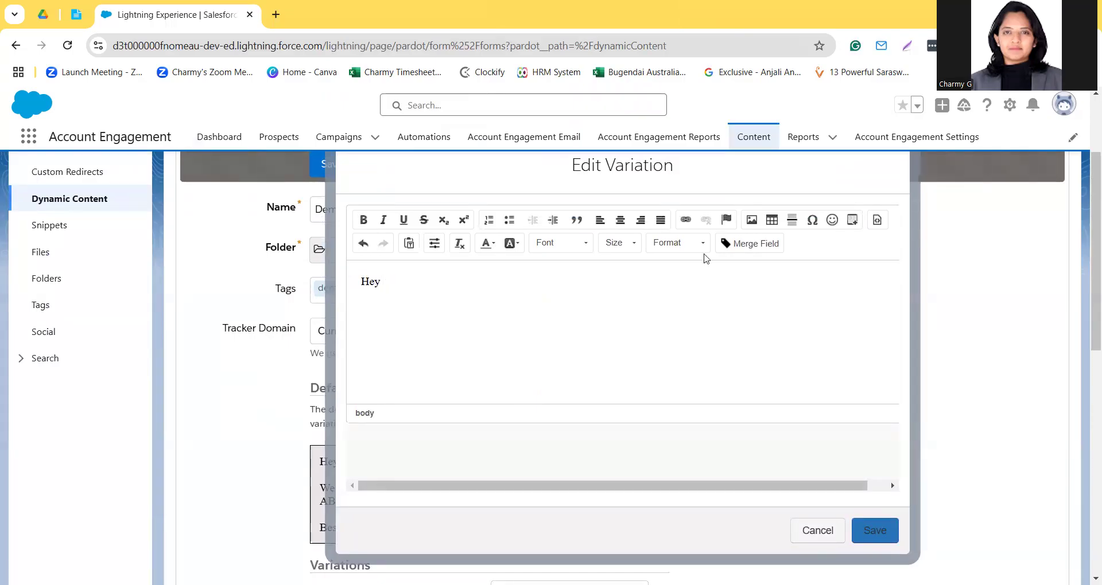
pyautogui.click(876, 225)
pyautogui.click(876, 226)
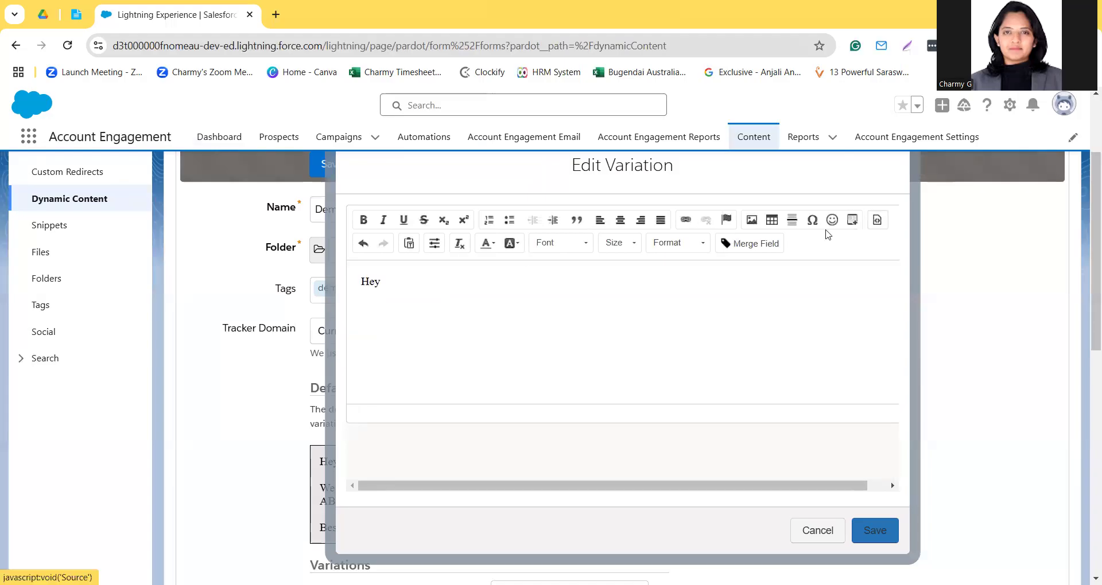
# Step: Insert the recipient's First Name merge field into Variation A's content
pyautogui.click(756, 243)
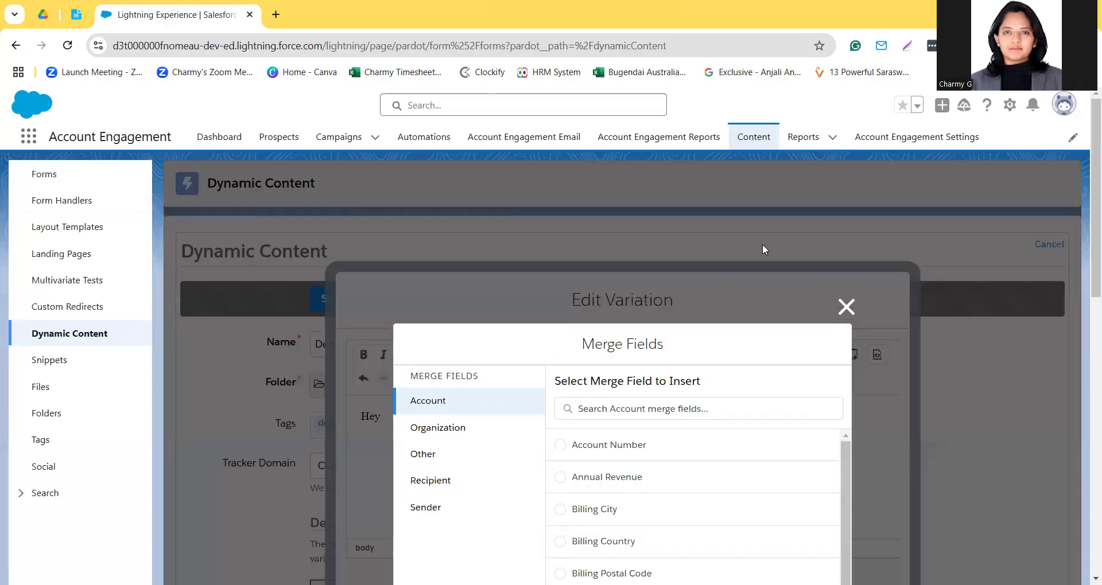
pyautogui.click(455, 483)
pyautogui.scroll(-3, 604, 522)
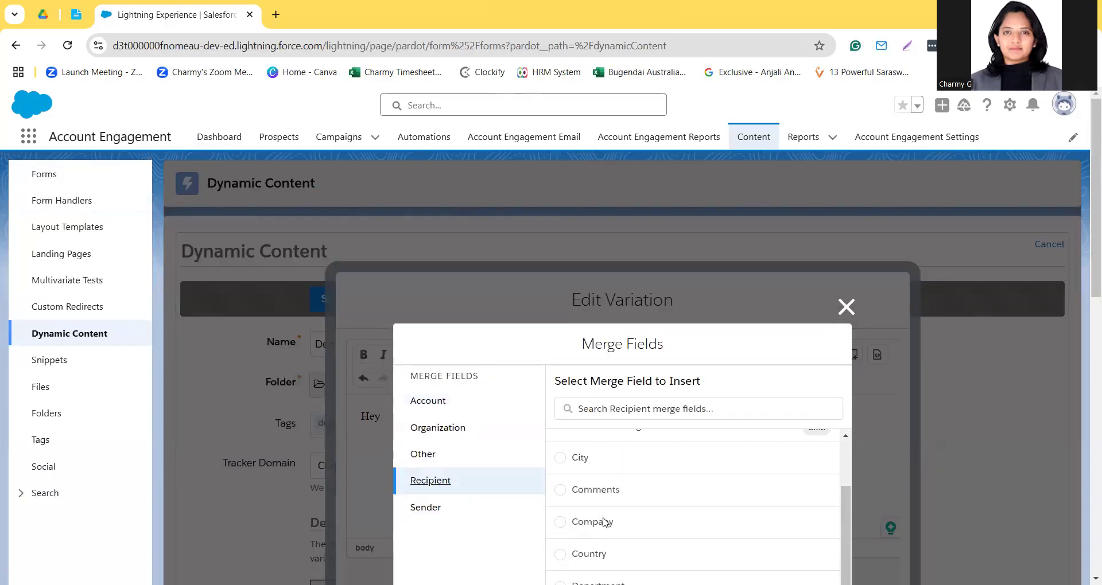
pyautogui.scroll(-3, 604, 521)
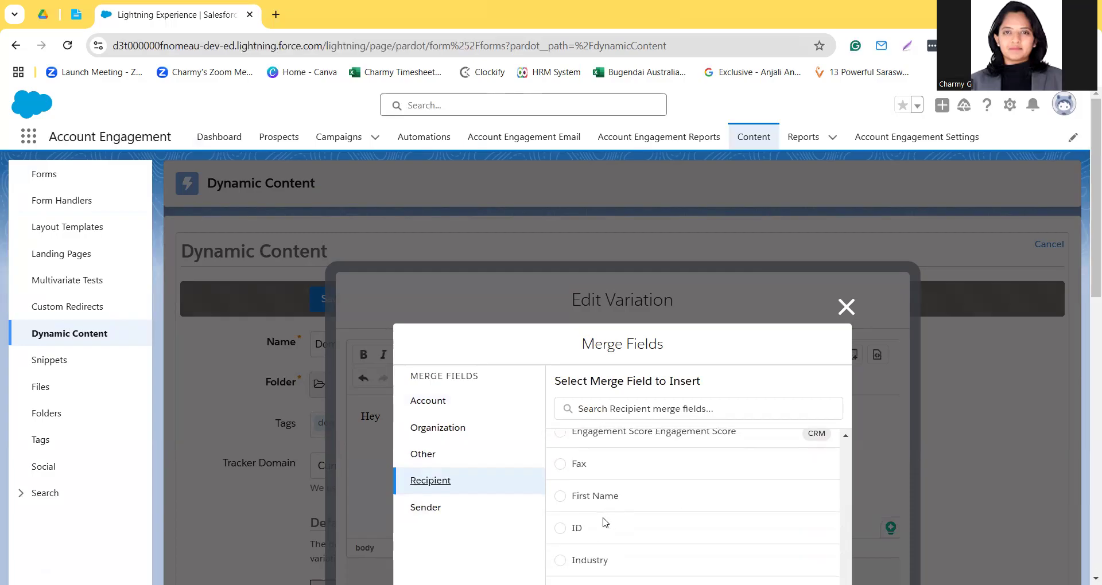
pyautogui.scroll(-5, 597, 494)
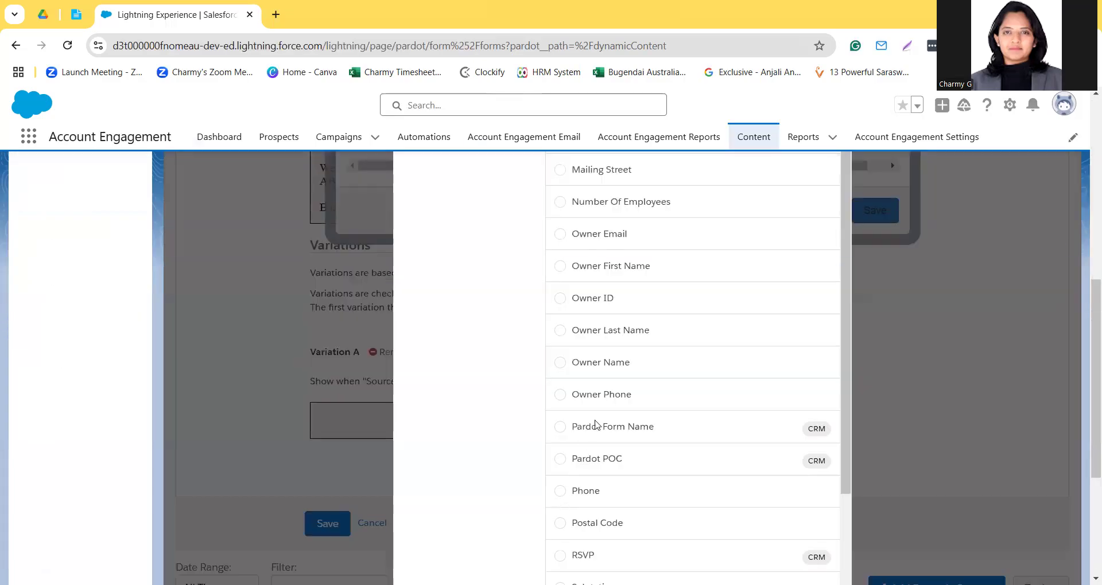
pyautogui.scroll(5, 591, 370)
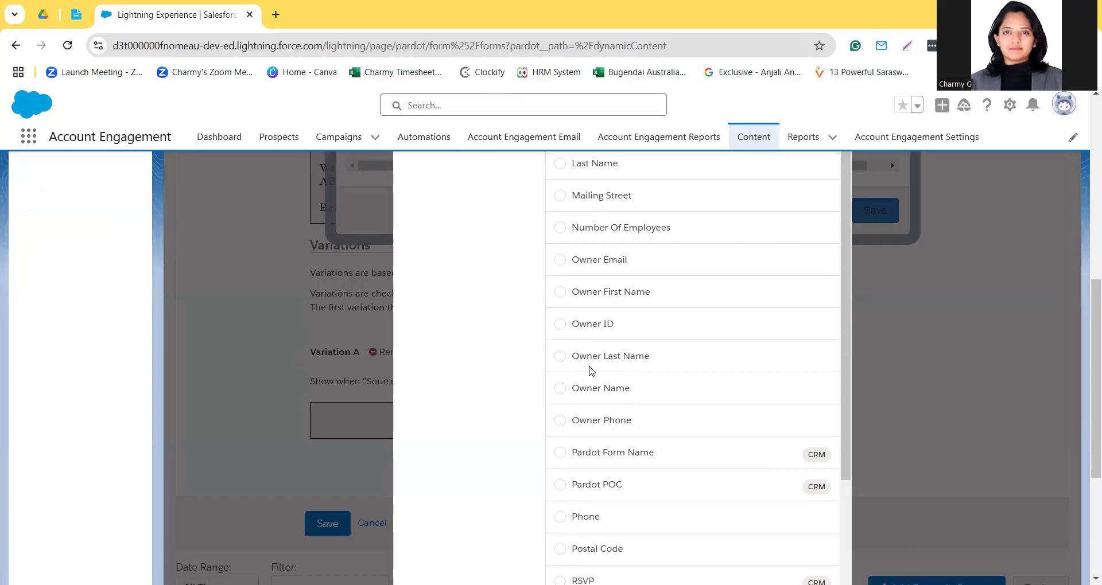
pyautogui.scroll(-5, 591, 371)
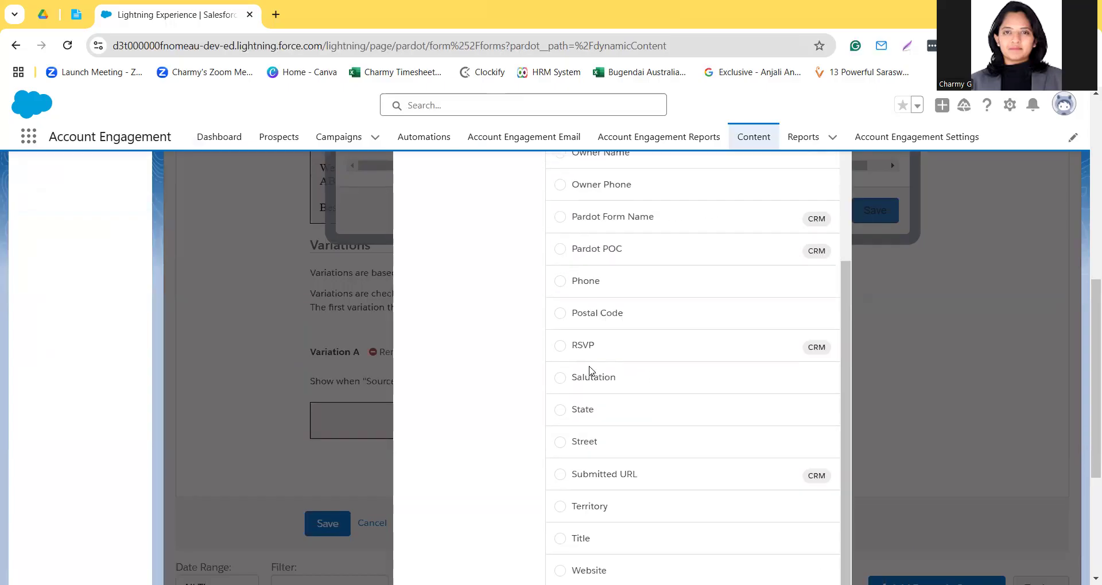
pyautogui.scroll(-4, 983, 336)
pyautogui.click(815, 418)
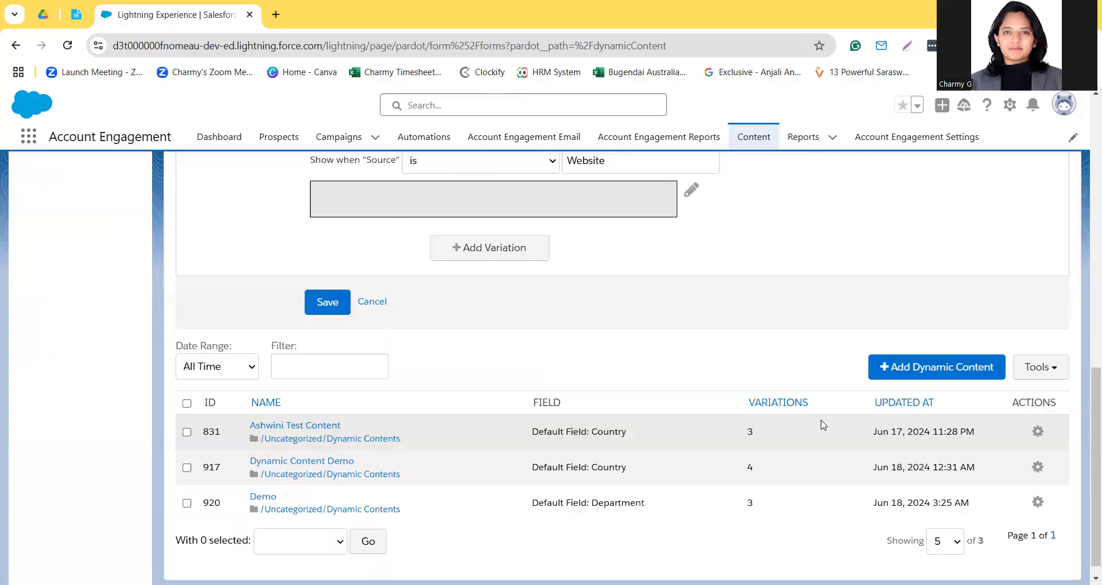
pyautogui.scroll(3, 585, 301)
pyautogui.scroll(7, 585, 300)
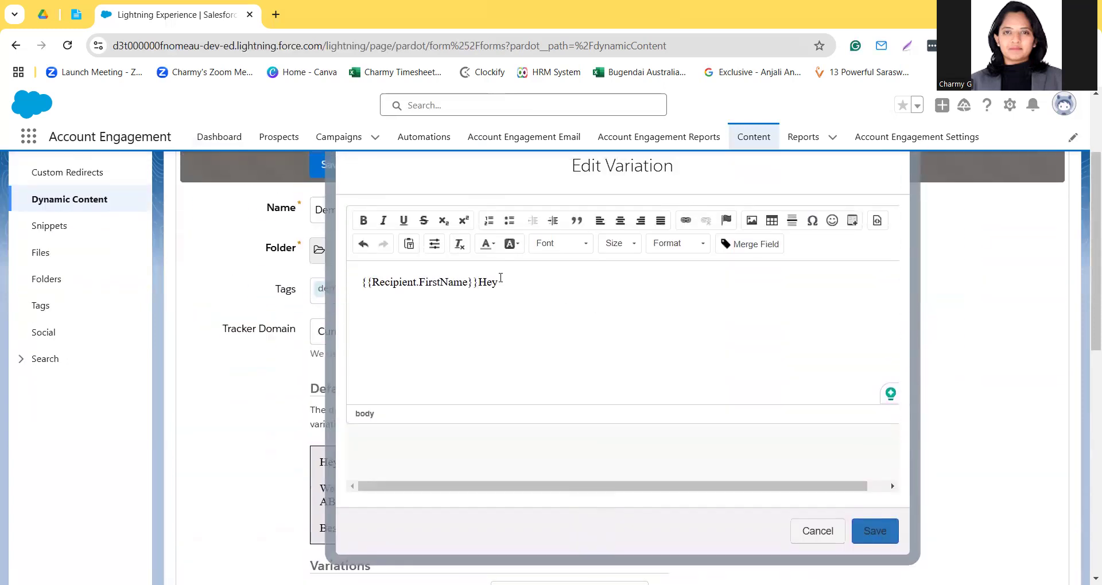
# Step: Rearrange the greeting to read "Hey {{Recipient.FirstName}}," and start a new line below it
pyautogui.press('Delete')
pyautogui.press('Delete')
pyautogui.press('Delete')
pyautogui.write(',')
pyautogui.press('Left')
pyautogui.press('Left')
pyautogui.press('Left')
pyautogui.press('Left')
pyautogui.press('Left')
pyautogui.press('Left')
pyautogui.press('Left')
pyautogui.press('Left')
pyautogui.press('Left')
pyautogui.press('Left')
pyautogui.write('Hey')
pyautogui.press('Right')
pyautogui.press('Right')
pyautogui.press('Right')
pyautogui.press('Right')
pyautogui.press('Right')
pyautogui.press('Right')
pyautogui.press('Right')
pyautogui.press('Right')
pyautogui.press('Right')
pyautogui.press('Right')
pyautogui.press('Return')
# Step: Write "We have to offer you the New year 2025 Coupon." below the greeting, correcting the misspelled "the"
pyautogui.write('W')
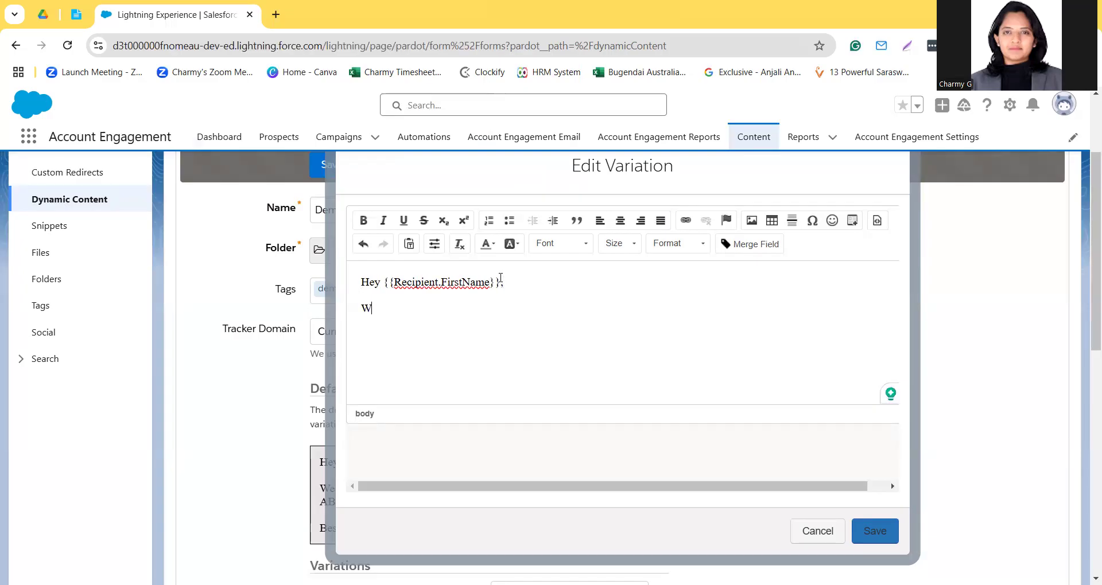
pyautogui.write('e have to offer you t')
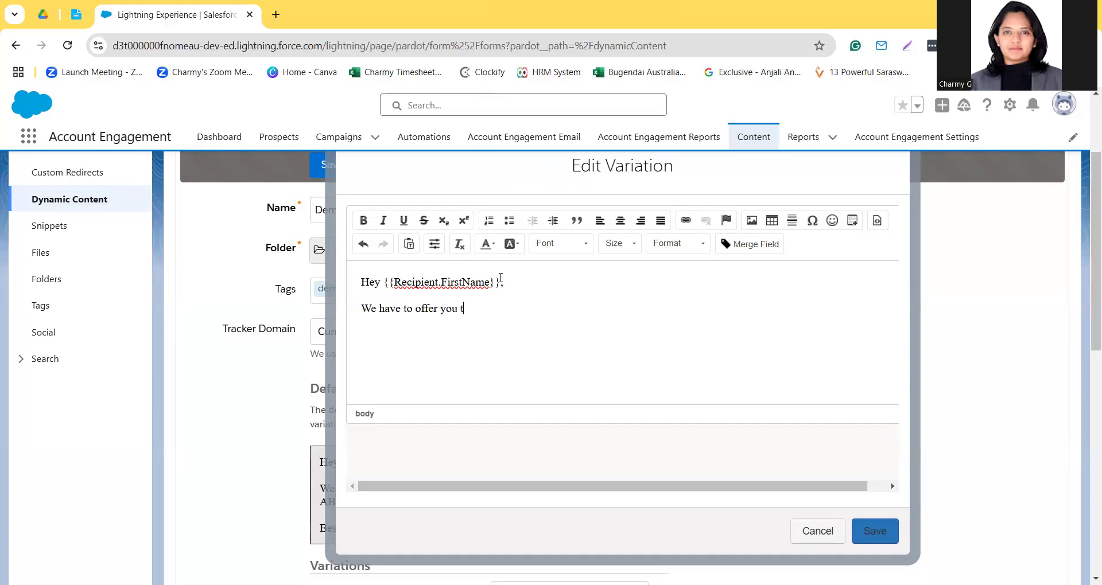
pyautogui.write('eh New year')
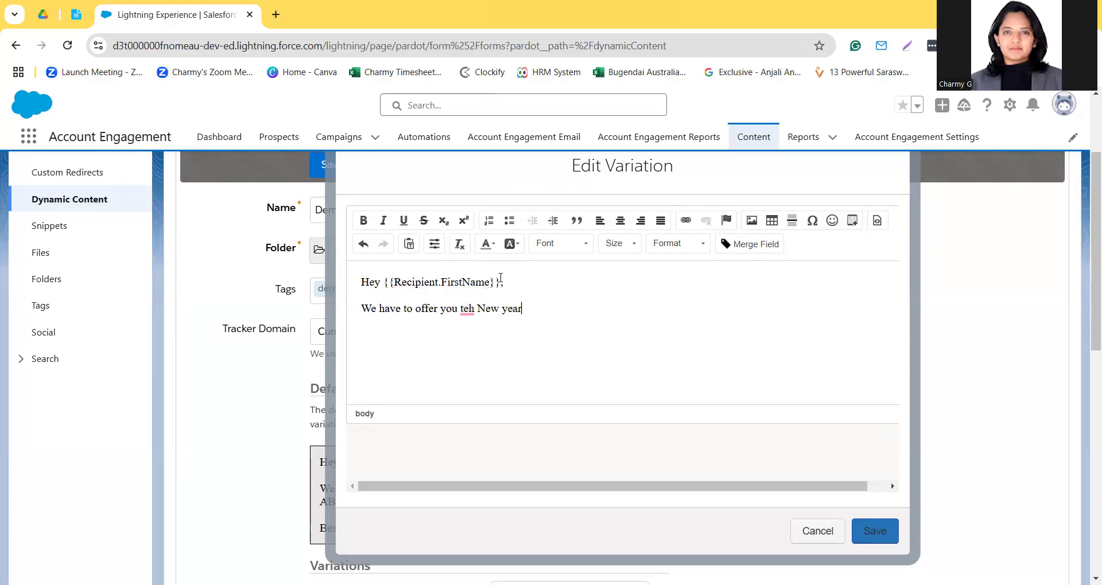
pyautogui.write(' 2025 Coupon.')
pyautogui.doubleClick(467, 309)
pyautogui.write('the')
# Step: Extend the coupon sentence with "of 30%. Congratulations." and save Variation A's content
pyautogui.hotkey('ctrl', 'Right')
pyautogui.hotkey('ctrl', 'Right')
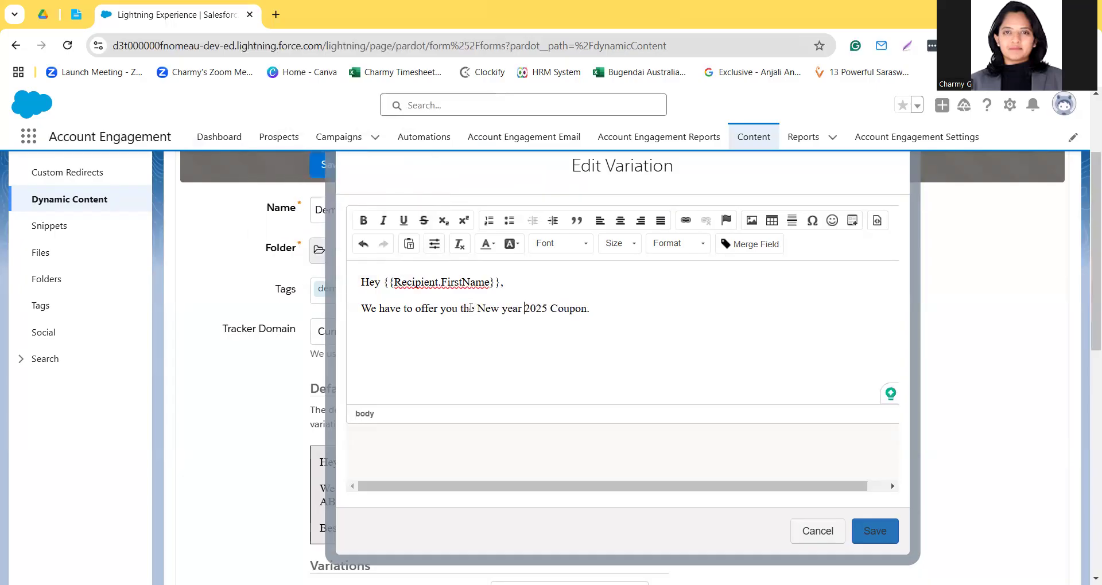
pyautogui.write('th')
pyautogui.press('BackSpace')
pyautogui.press('BackSpace')
pyautogui.press('BackSpace')
pyautogui.press('Delete')
pyautogui.write('of 30%. Congratulations.')
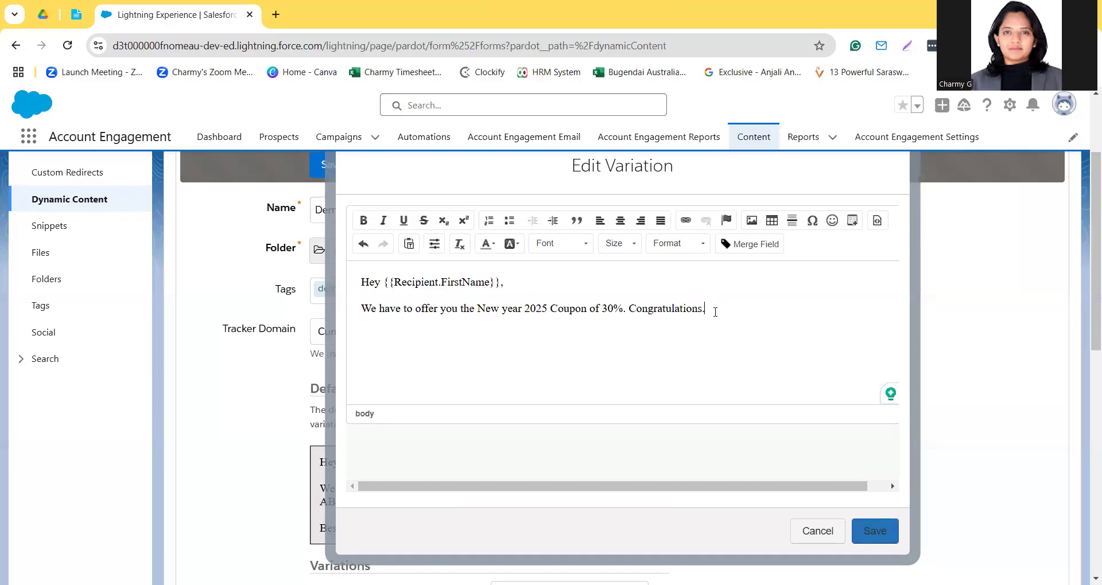
pyautogui.hotkey('ctrl', 'a')
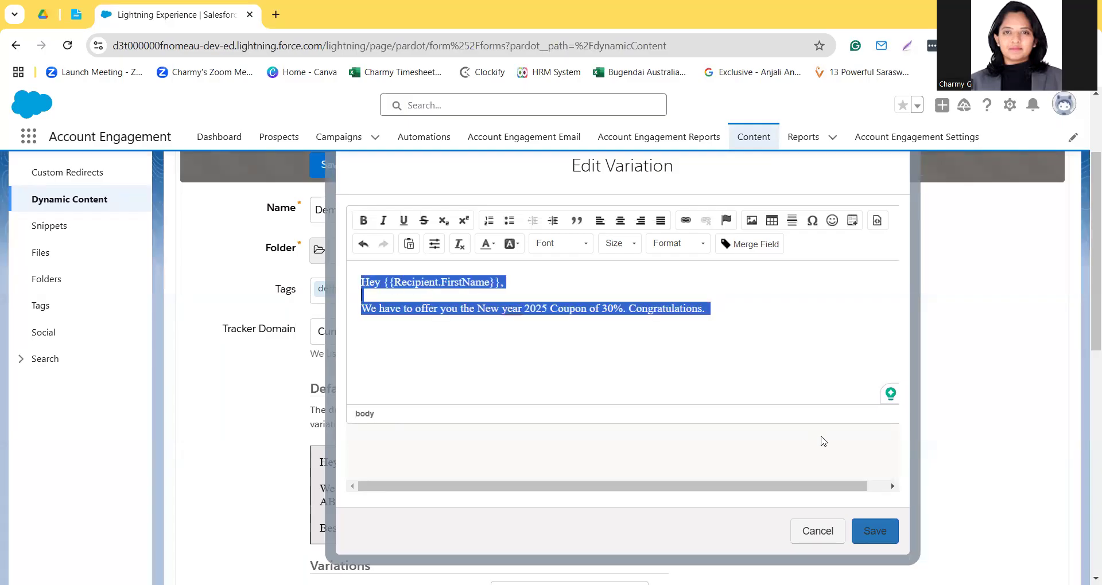
pyautogui.click(867, 532)
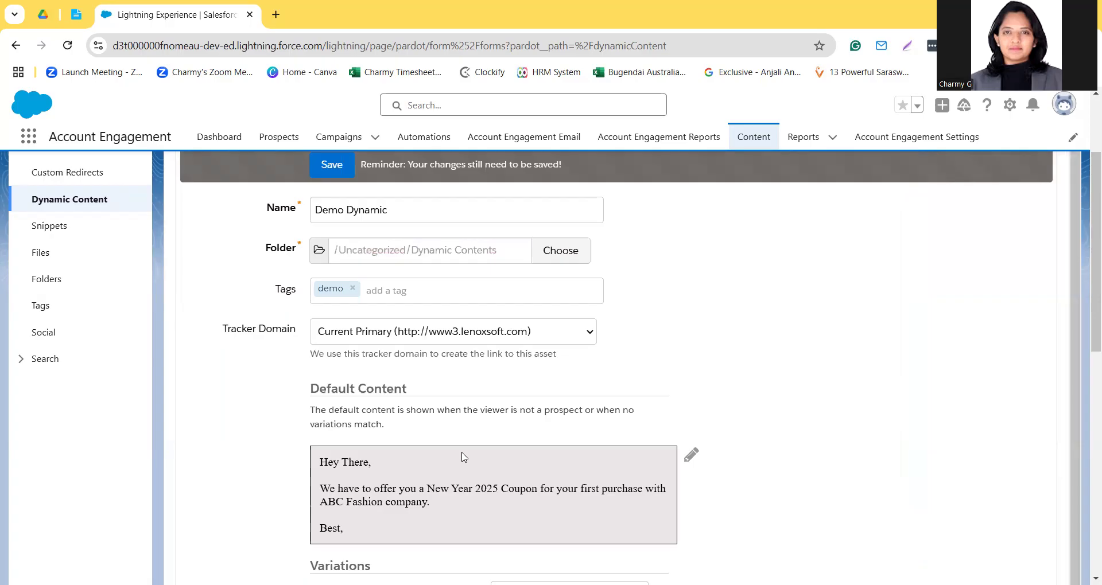
# Step: Add a second variation to the dynamic content, shown when Source is Referral
pyautogui.scroll(-7, 464, 457)
pyautogui.click(464, 444)
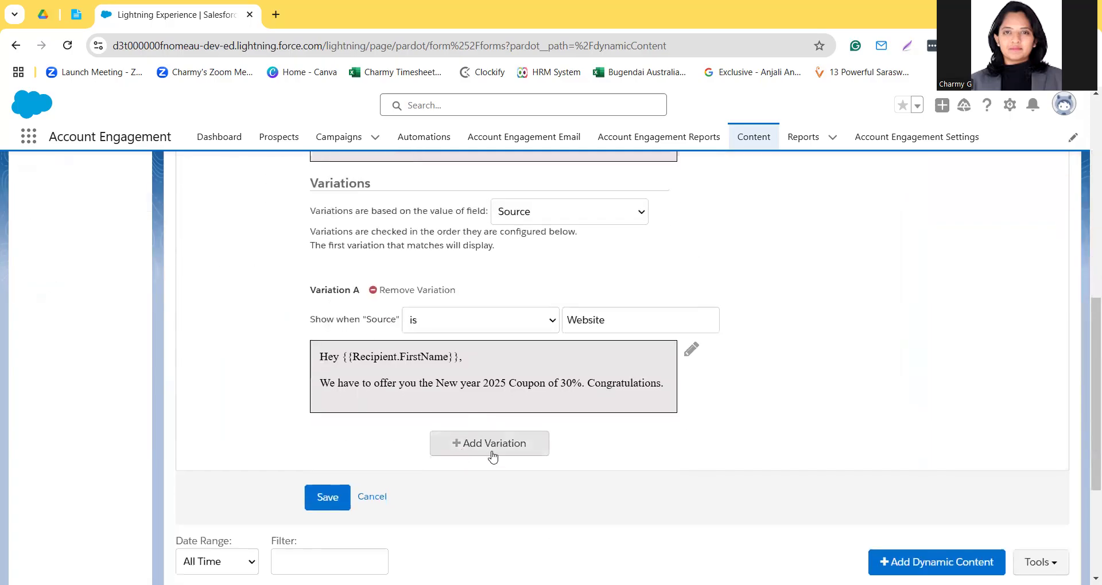
pyautogui.click(591, 473)
pyautogui.write('So')
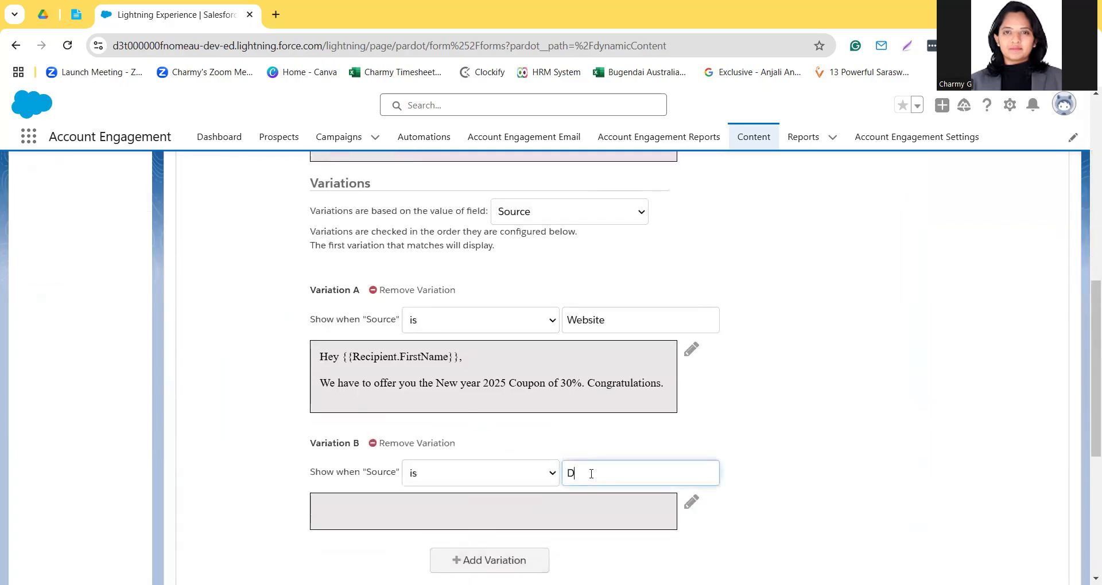
pyautogui.press('BackSpace')
pyautogui.press('BackSpace')
pyautogui.write('Social Media')
pyautogui.press('BackSpace')
pyautogui.press('BackSpace')
pyautogui.press('BackSpace')
pyautogui.press('BackSpace')
pyautogui.press('BackSpace')
pyautogui.press('BackSpace')
pyautogui.press('BackSpace')
pyautogui.press('BackSpace')
pyautogui.press('BackSpace')
pyautogui.press('BackSpace')
pyautogui.press('BackSpace')
pyautogui.press('BackSpace')
pyautogui.write('Refrral')
pyautogui.click(580, 474)
pyautogui.doubleClick(583, 474)
pyautogui.click(574, 474)
pyautogui.write('e')
# Step: Open Variation B's content for editing, clear any pasted text and start the greeting with "Hey"
pyautogui.click(692, 504)
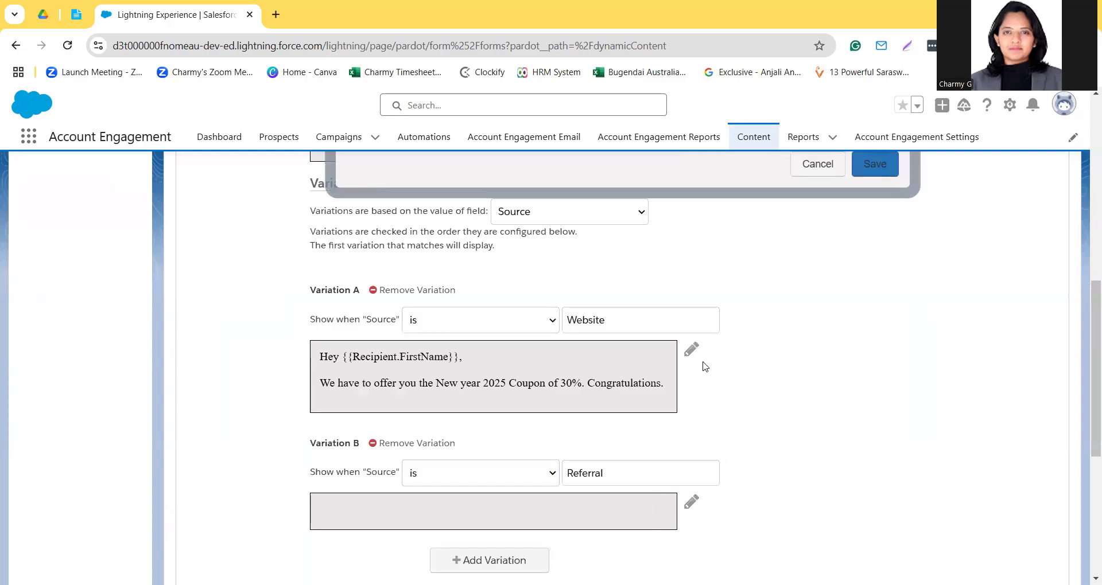
pyautogui.scroll(6, 705, 366)
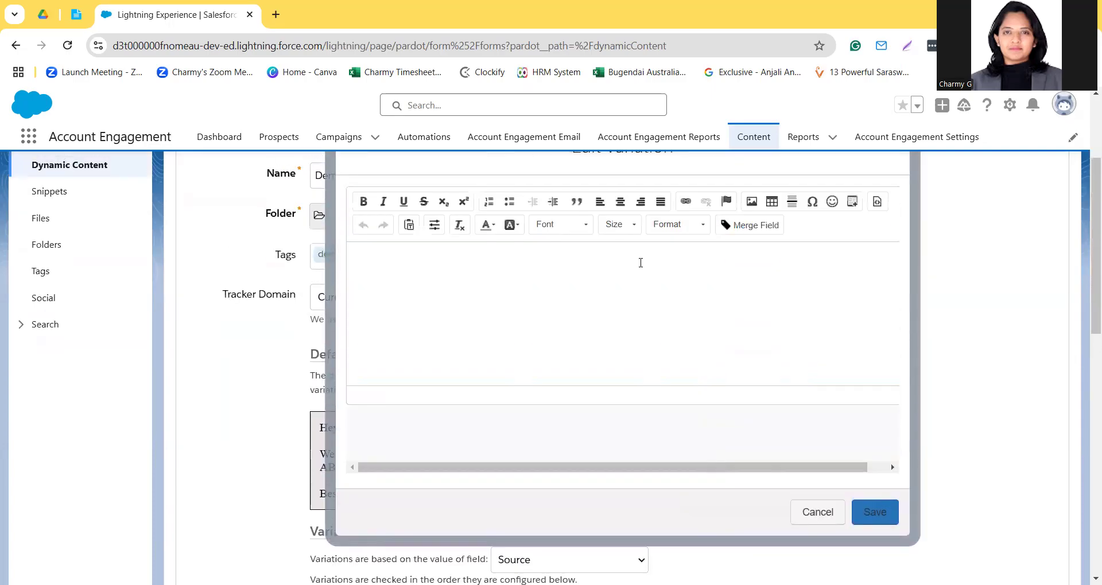
pyautogui.click(600, 279)
pyautogui.write('https://pi.demo.pardot.com/list/testing/id/80589/dynamic_list_id/45144')
pyautogui.hotkey('ctrl', 'a')
pyautogui.press('BackSpace')
pyautogui.write('Hey')
# Step: Insert the recipient's First Name merge field after "Hey" in Variation B's content
pyautogui.click(757, 225)
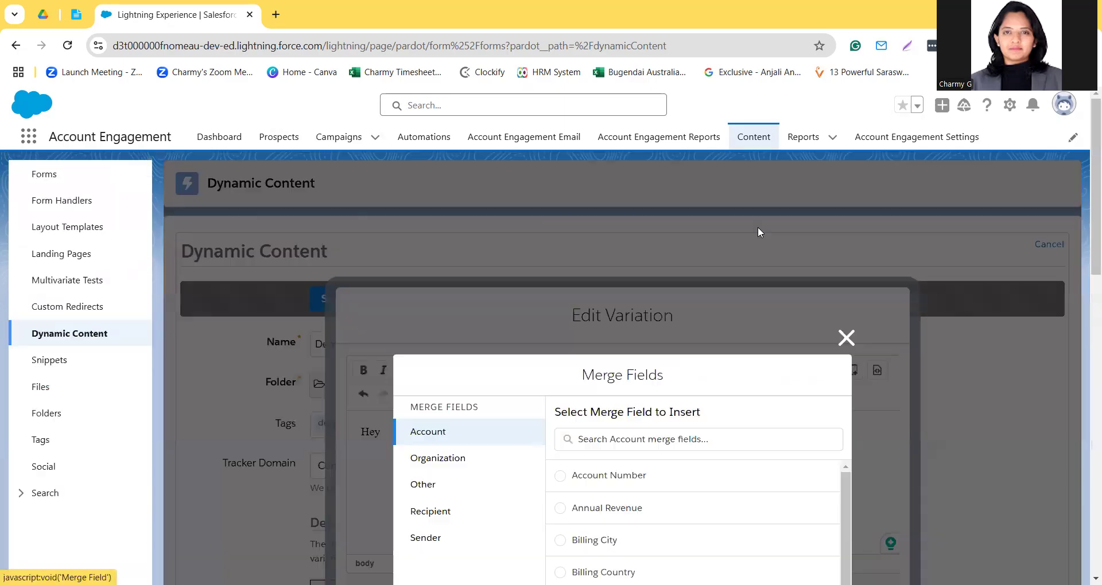
pyautogui.click(460, 510)
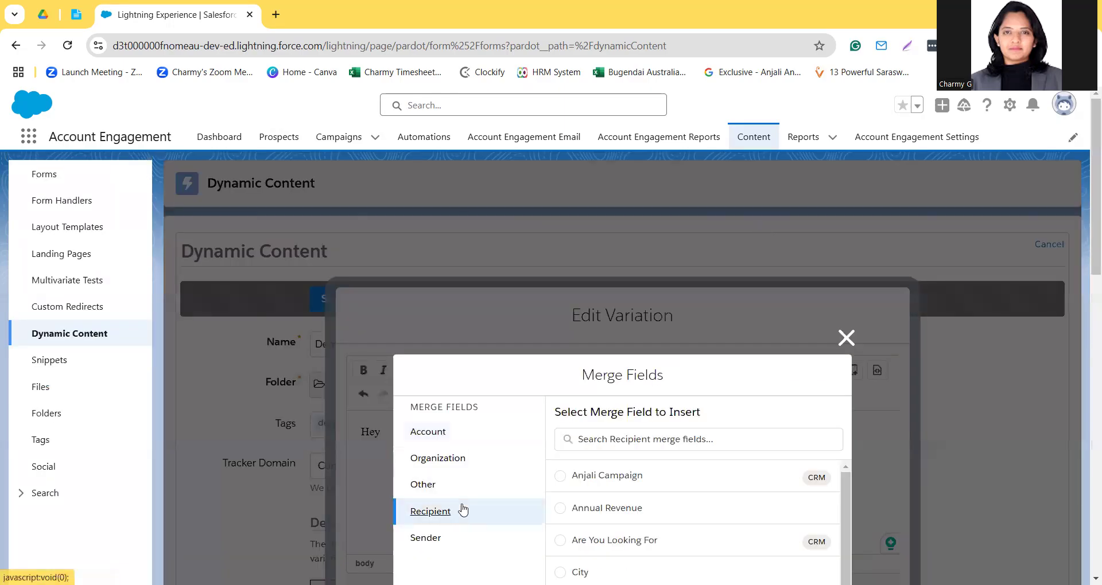
pyautogui.click(675, 439)
pyautogui.write('first')
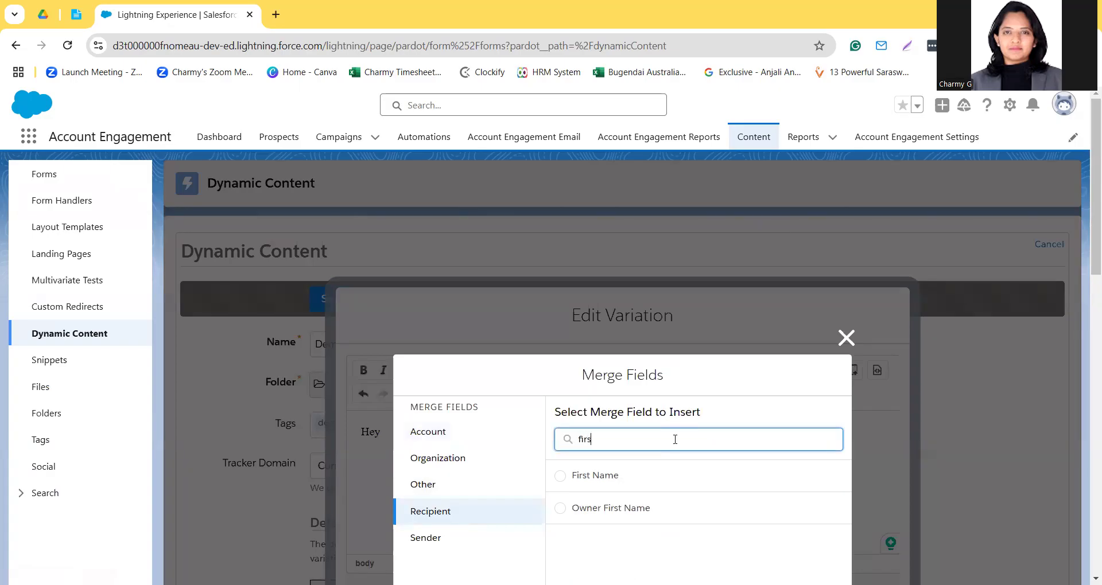
pyautogui.click(561, 476)
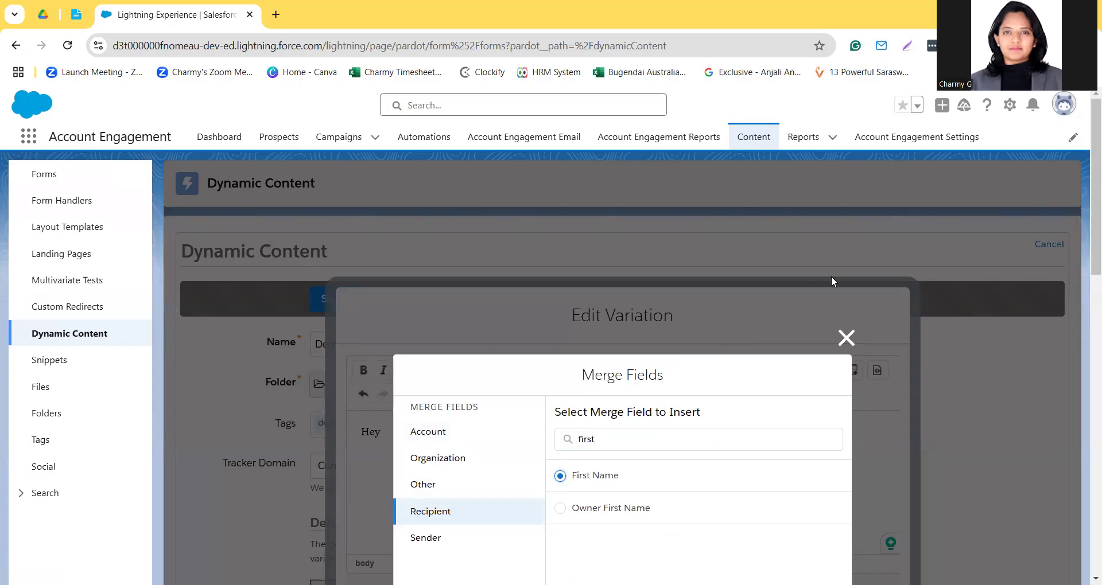
pyautogui.scroll(-5, 832, 279)
pyautogui.scroll(-10, 994, 342)
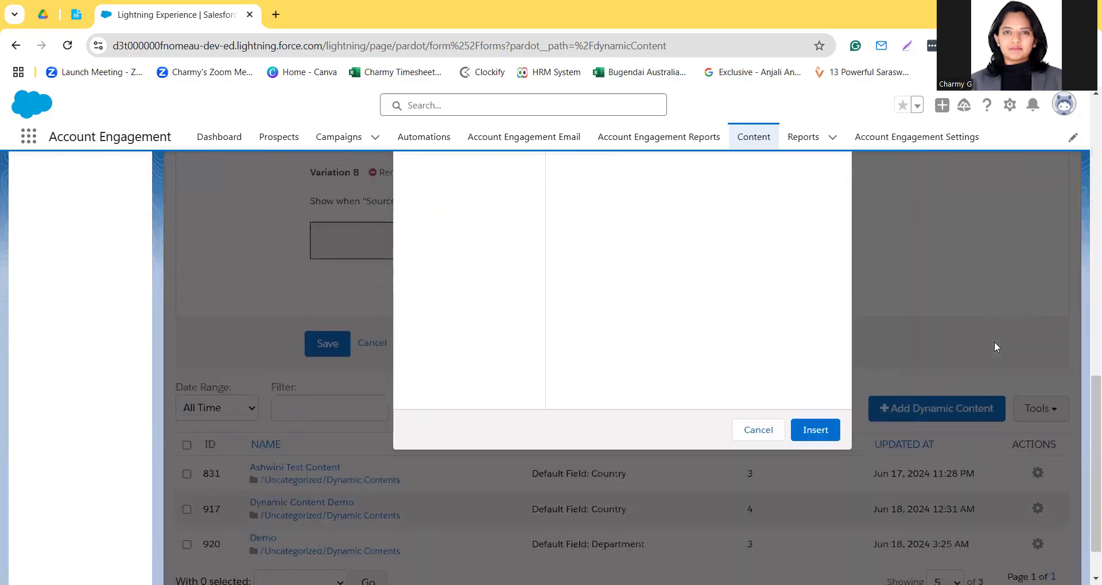
pyautogui.click(826, 434)
# Step: Put a comma after the merge field and write "We have to offer to the New Year Coupon of 40%" on a new line
pyautogui.scroll(10, 721, 337)
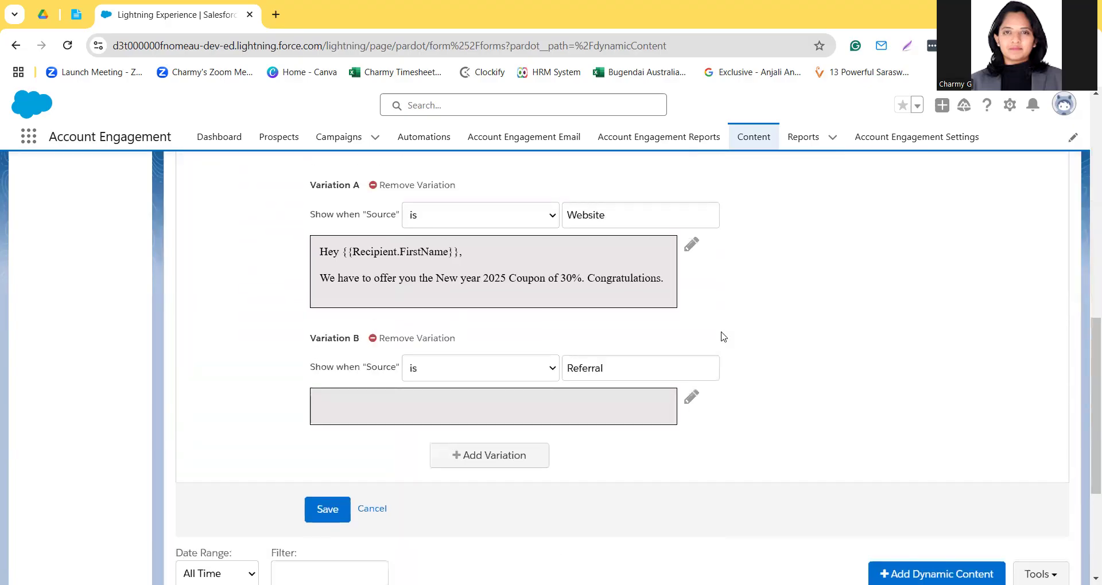
pyautogui.click(590, 291)
pyautogui.write(',')
pyautogui.press('Return')
pyautogui.write('We have to offer to the New')
pyautogui.write('Year Coupon of 40%')
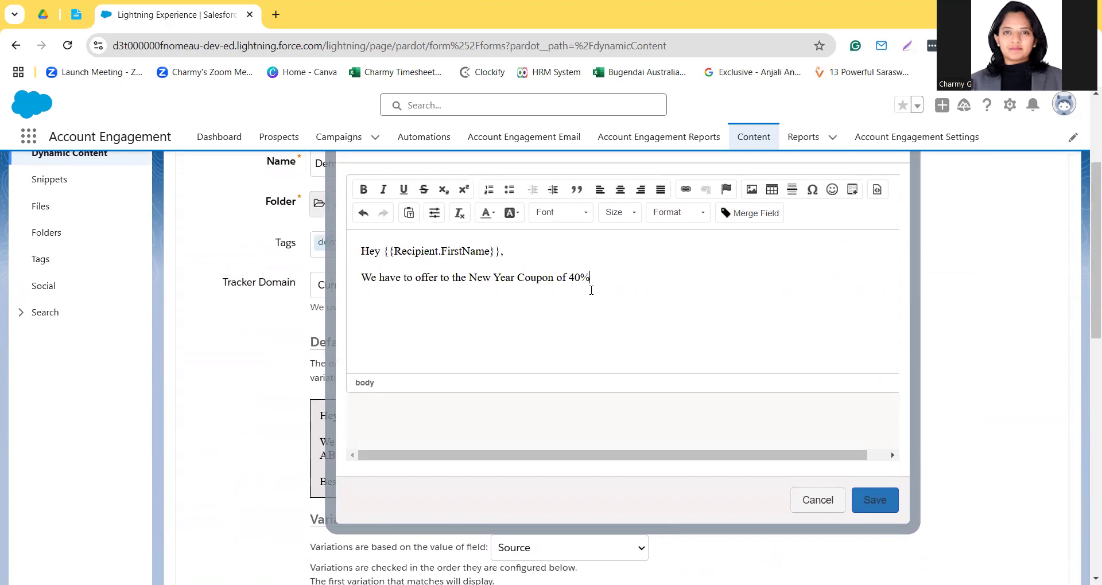
pyautogui.write('. Congratulations!')
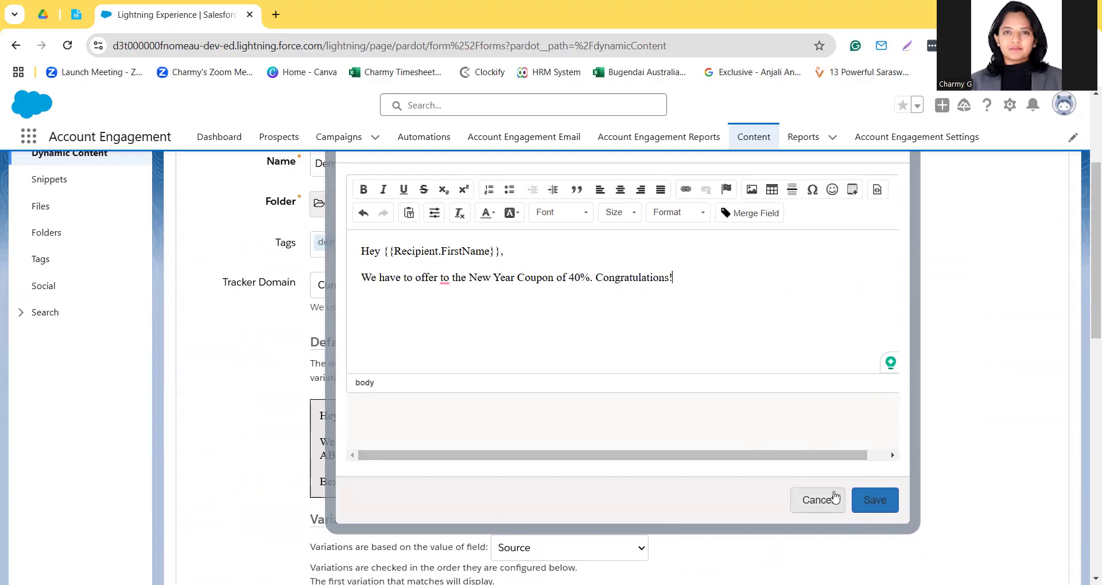
# Step: End the coupon sentence with ". Congratulations!" and save Variation B's content
pyautogui.click(882, 510)
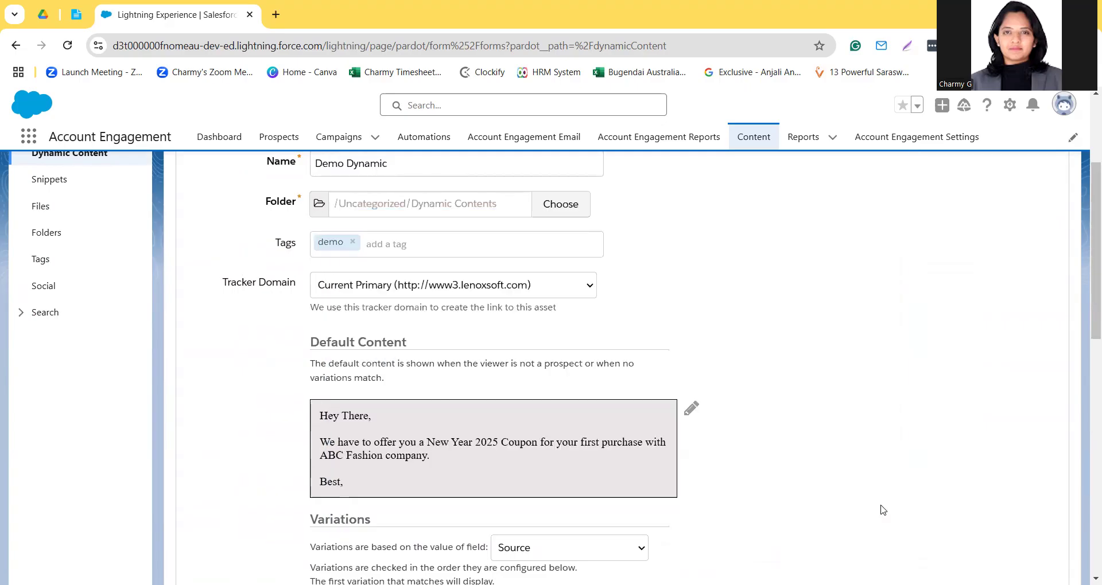
# Step: Review the default content and both variations, and save the Demo Dynamic item
pyautogui.scroll(-12, 882, 510)
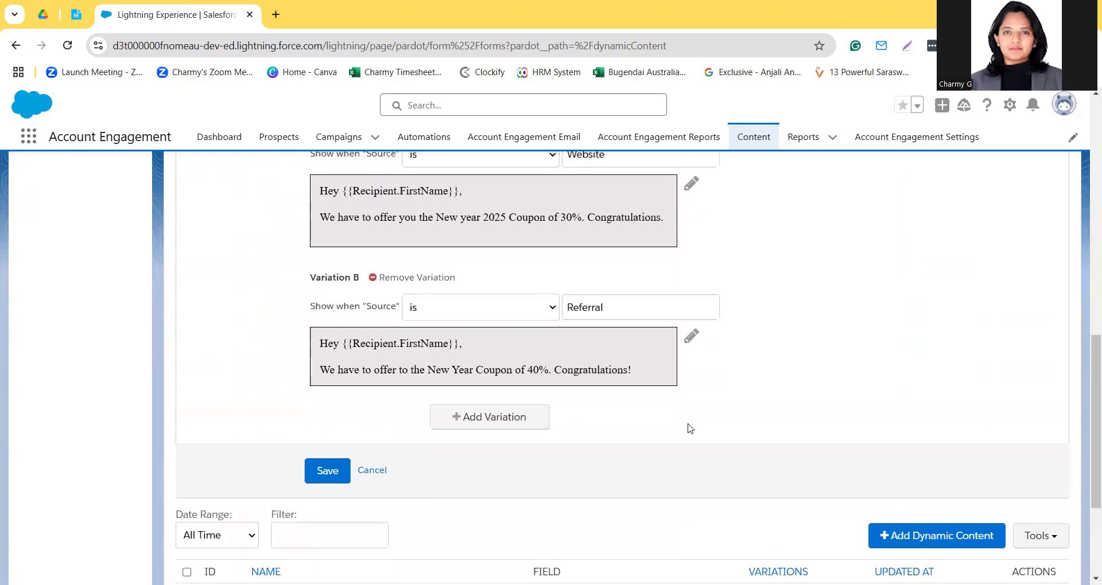
pyautogui.scroll(1, 537, 329)
pyautogui.scroll(-2, 538, 329)
pyautogui.scroll(7, 537, 329)
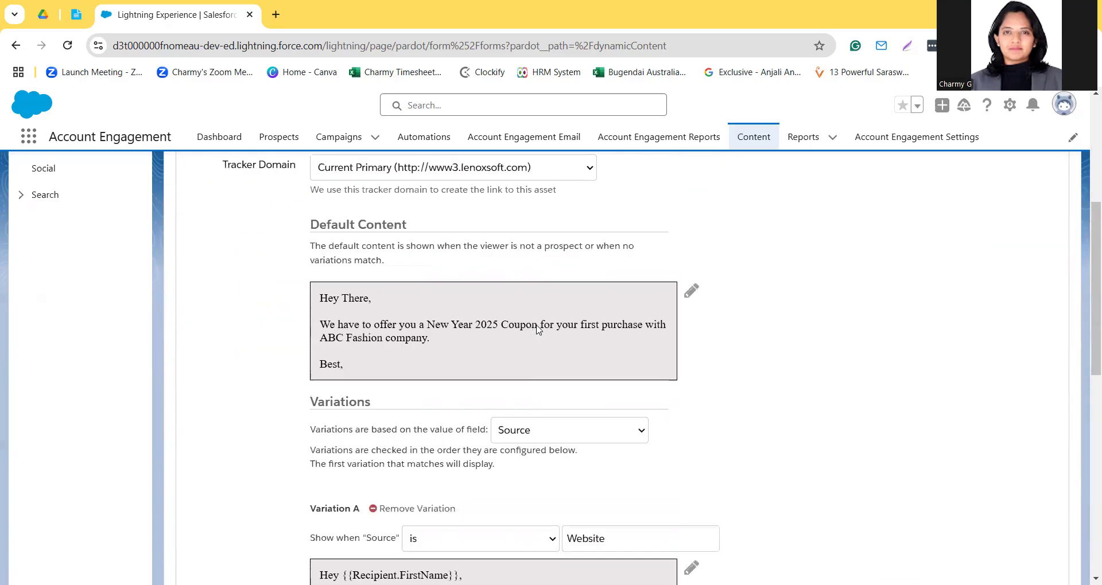
pyautogui.scroll(5, 537, 329)
pyautogui.scroll(-10, 537, 329)
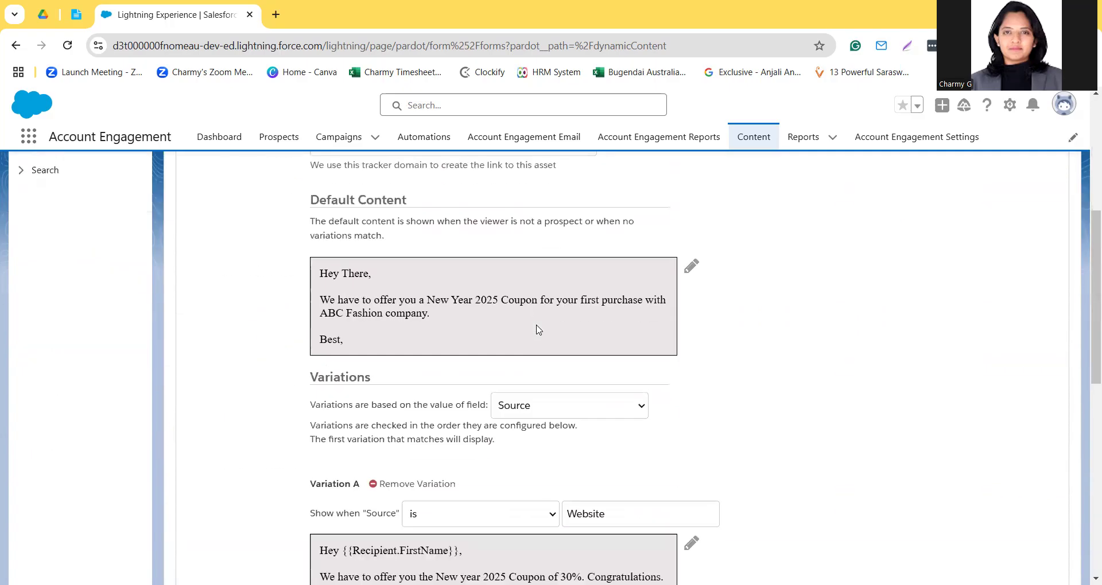
pyautogui.scroll(10, 327, 346)
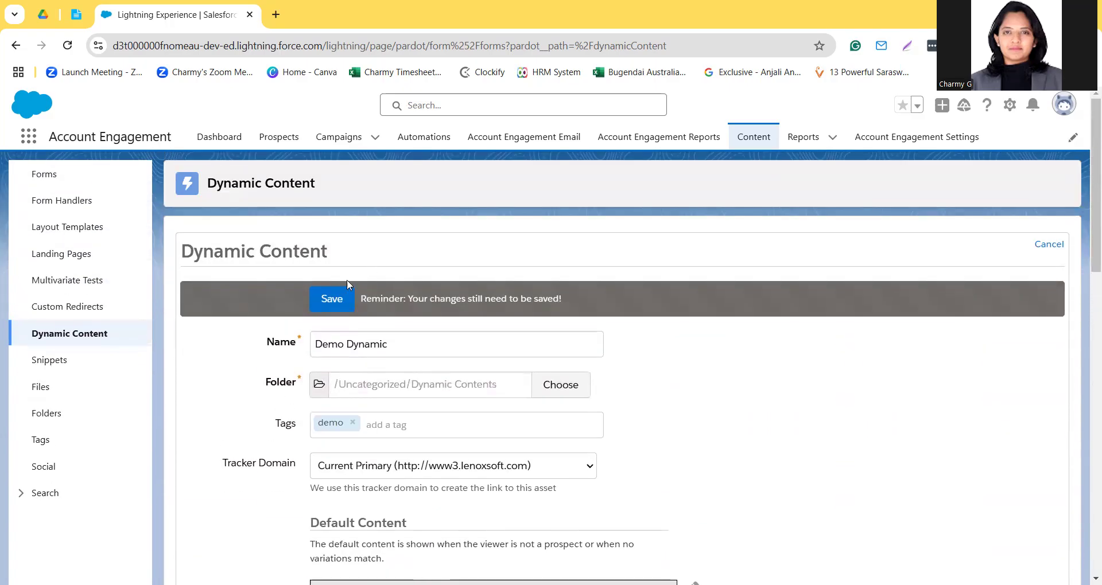
pyautogui.click(338, 299)
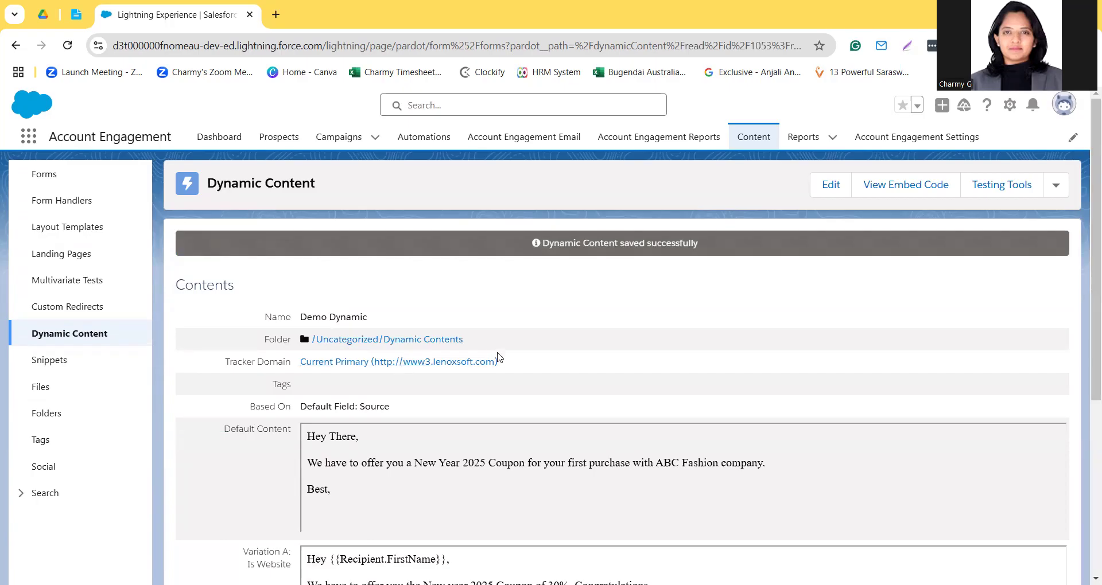
# Step: Look over the saved item's variations and display its embed code, highlighting the script snippet
pyautogui.scroll(-3, 500, 360)
pyautogui.scroll(-2, 500, 360)
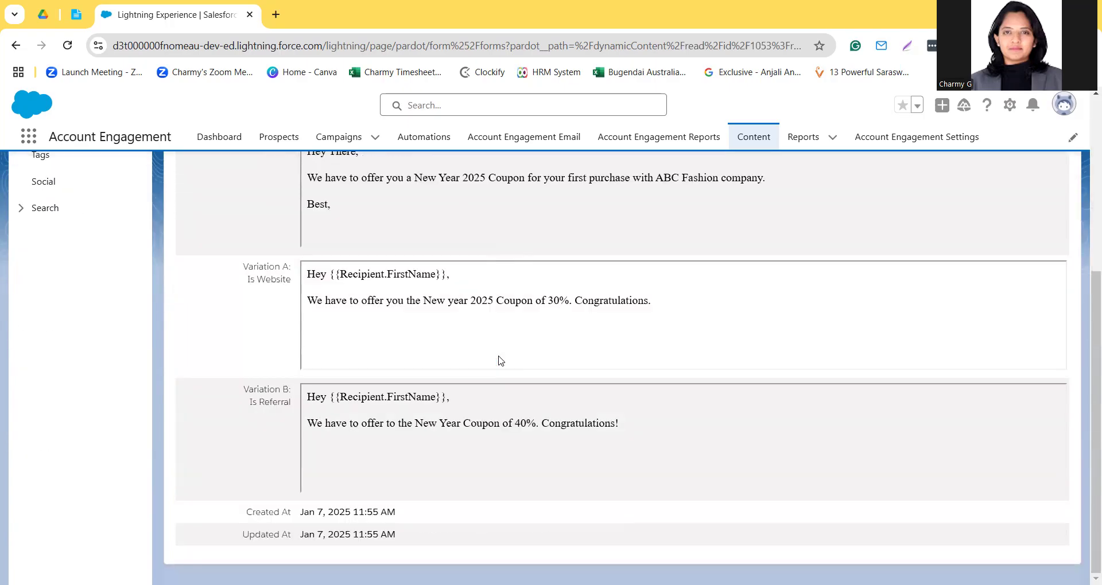
pyautogui.scroll(5, 499, 361)
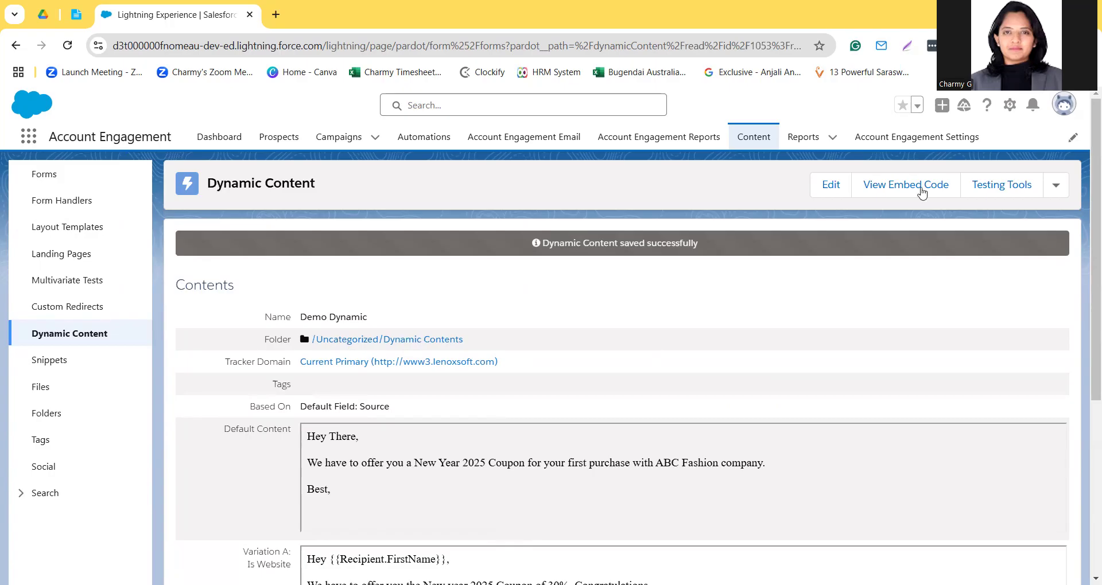
pyautogui.click(891, 189)
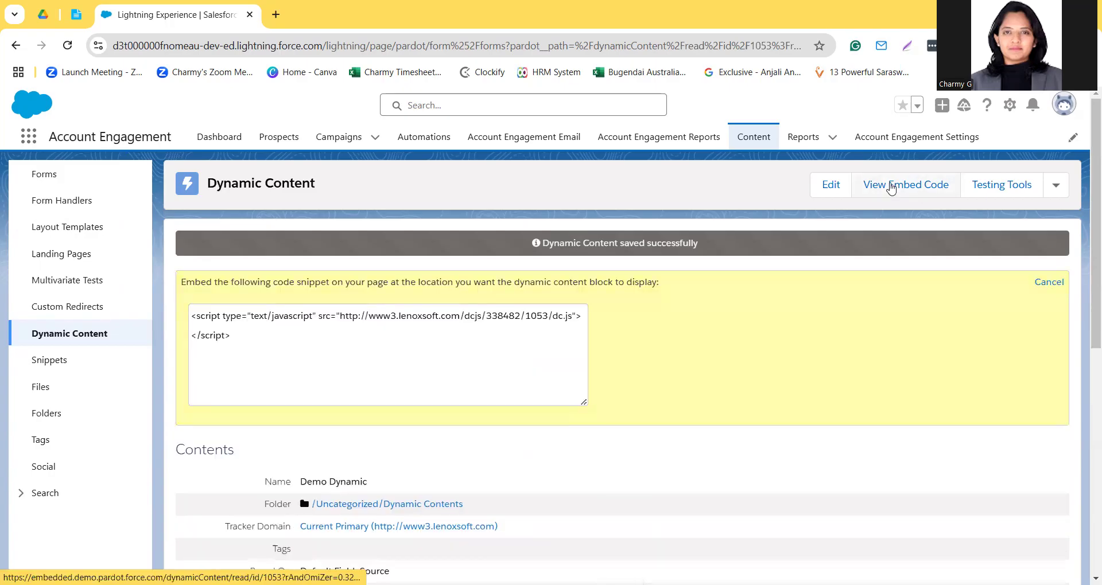
pyautogui.moveTo(236, 336); pyautogui.dragTo(183, 312)
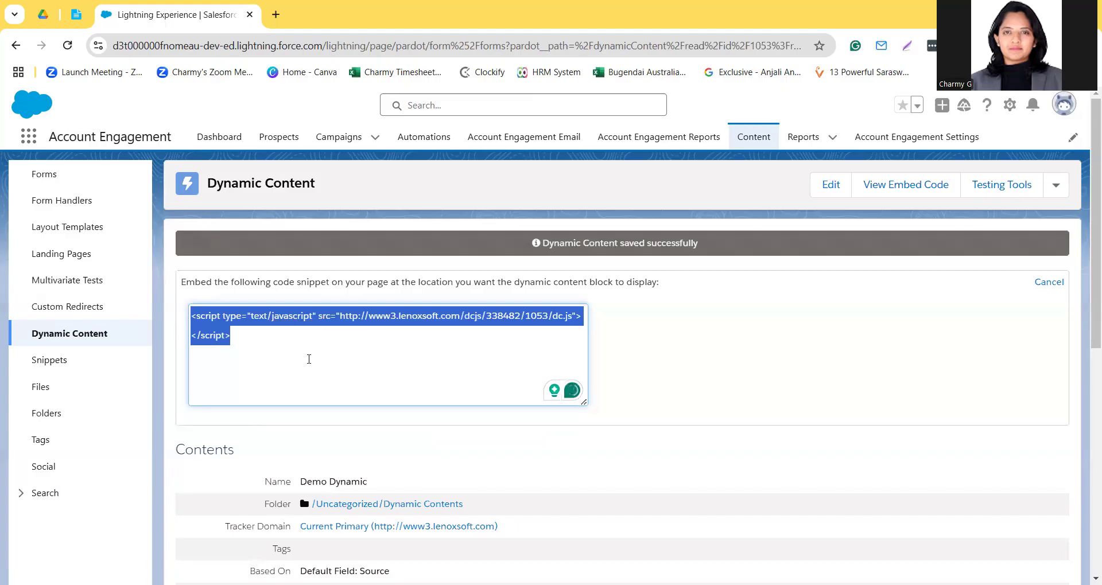
pyautogui.click(309, 360)
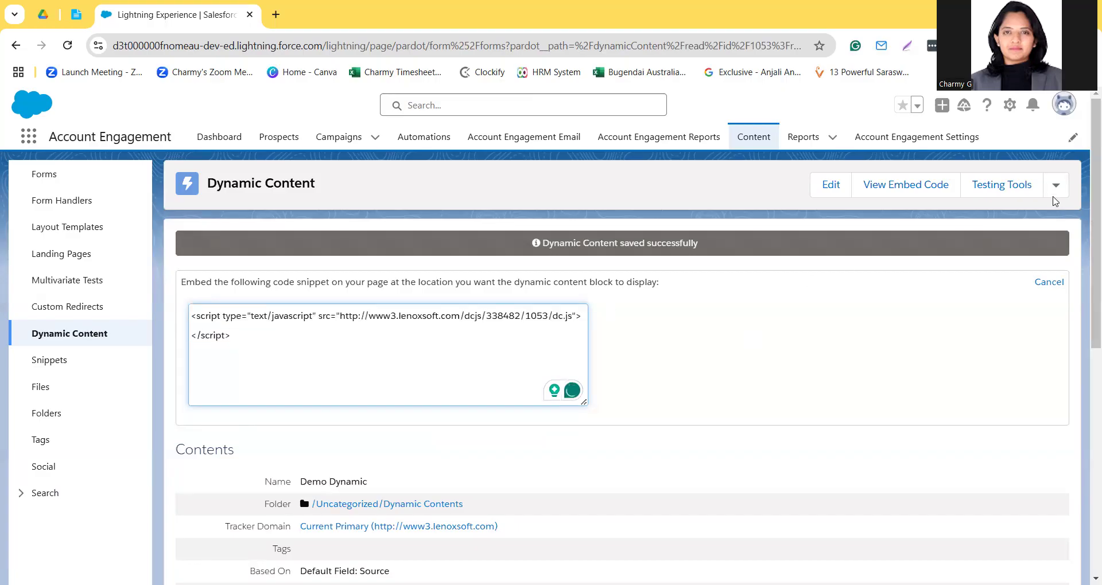
# Step: Check the item's additional actions and show the testing links for its default content and variations
pyautogui.click(1054, 189)
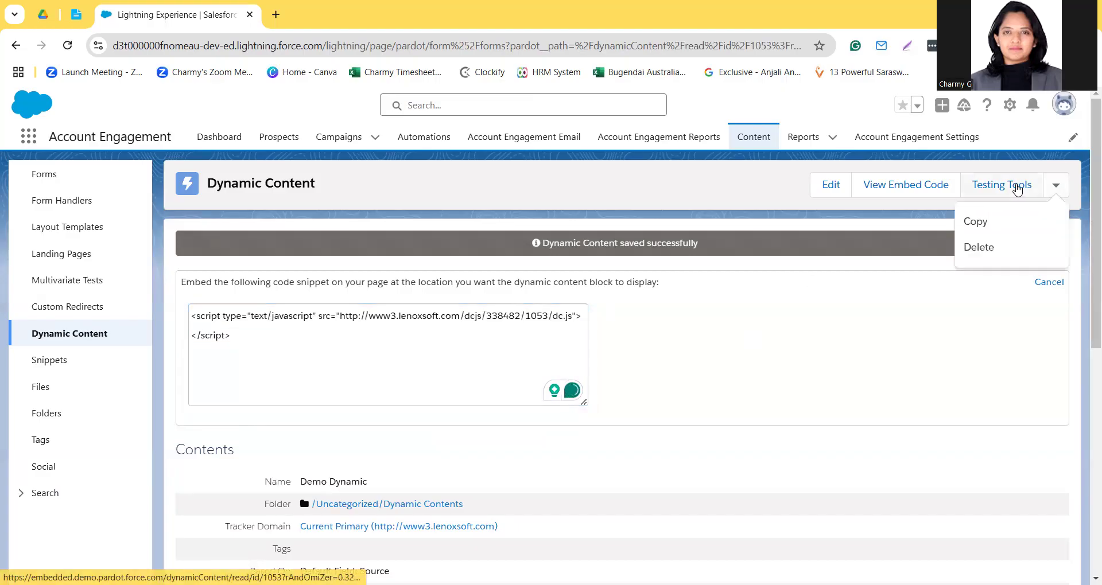
pyautogui.click(824, 292)
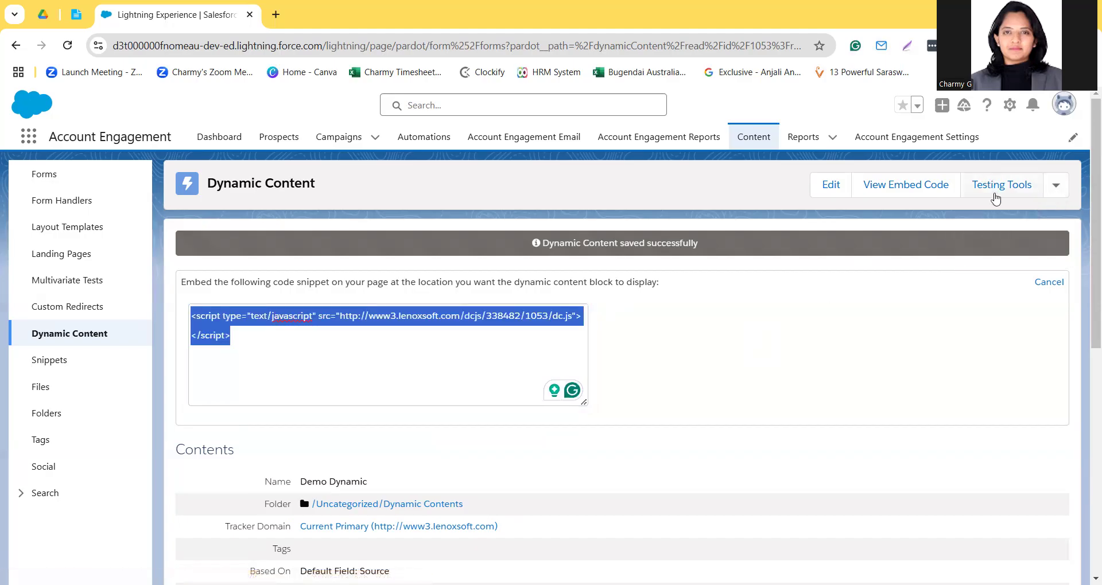
pyautogui.click(996, 198)
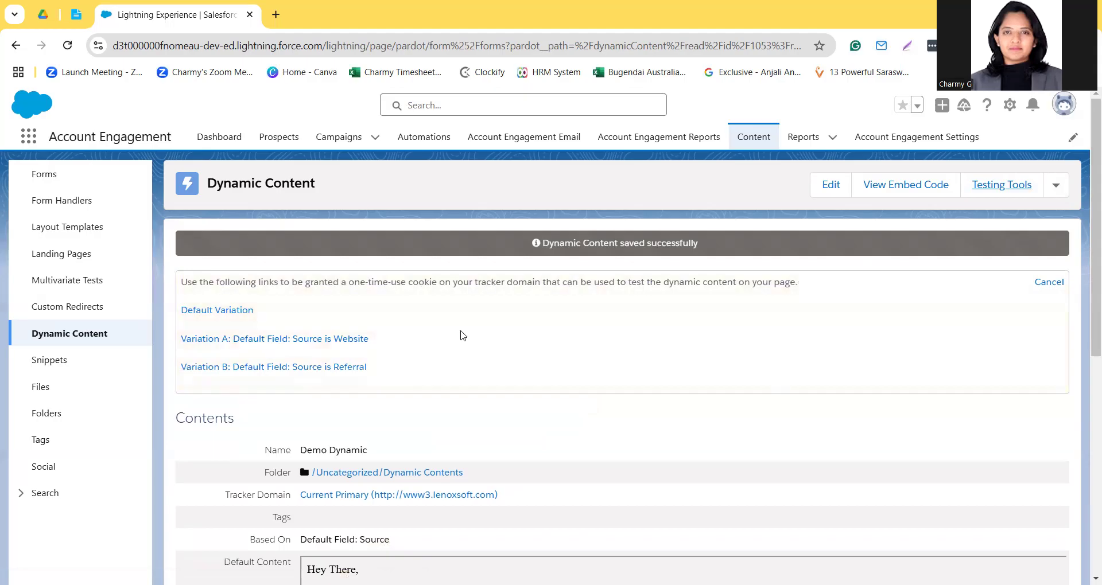
pyautogui.scroll(-5, 454, 361)
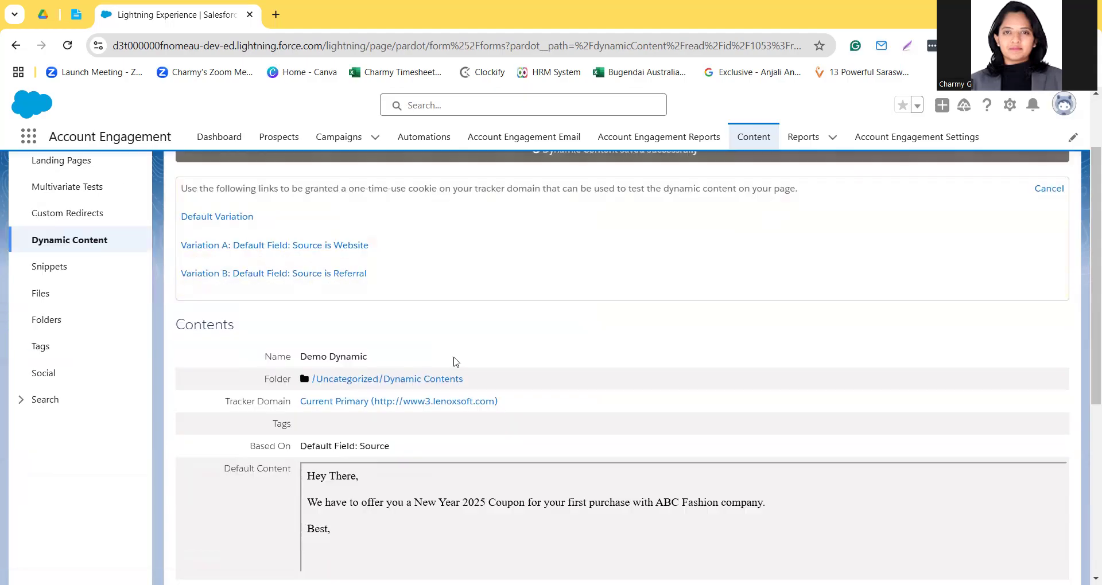
pyautogui.scroll(5, 454, 362)
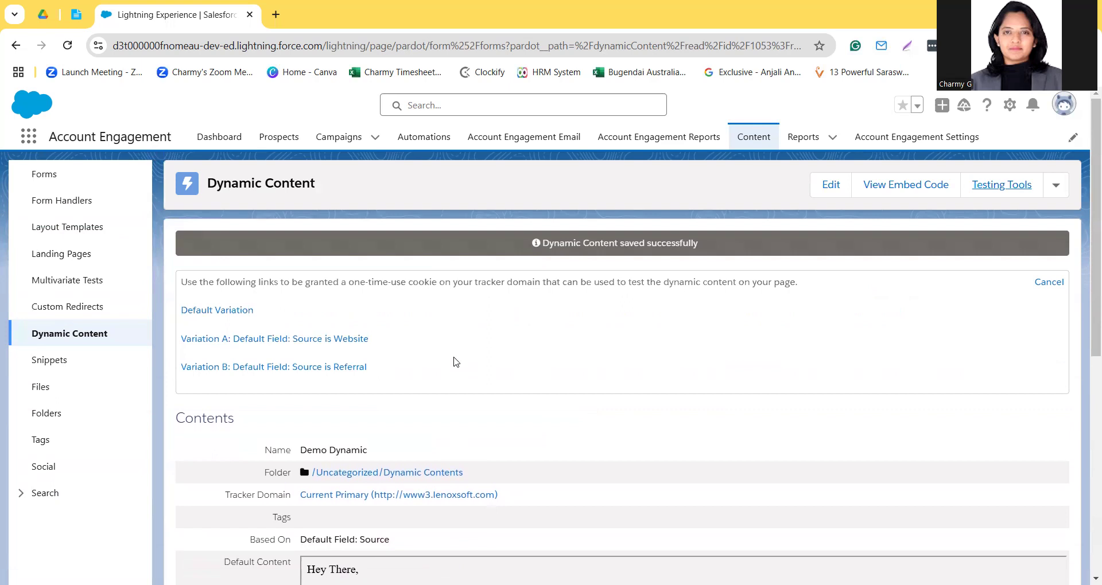